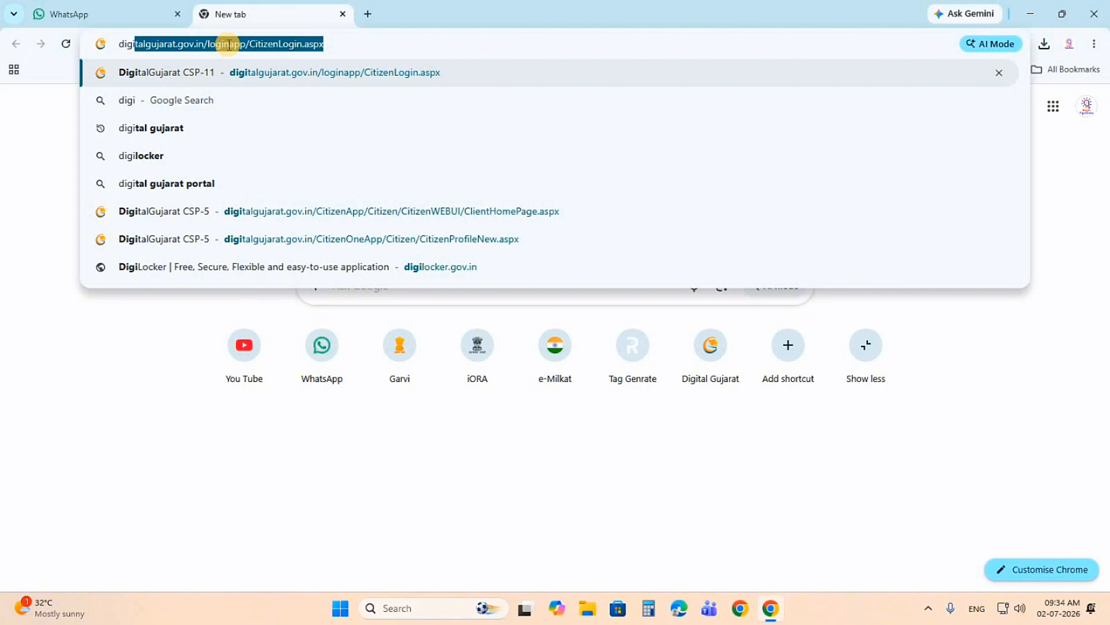
# - Open the Digital Gujarat citizen login page and choose Mobile No as the login type
pyautogui.press('Return')
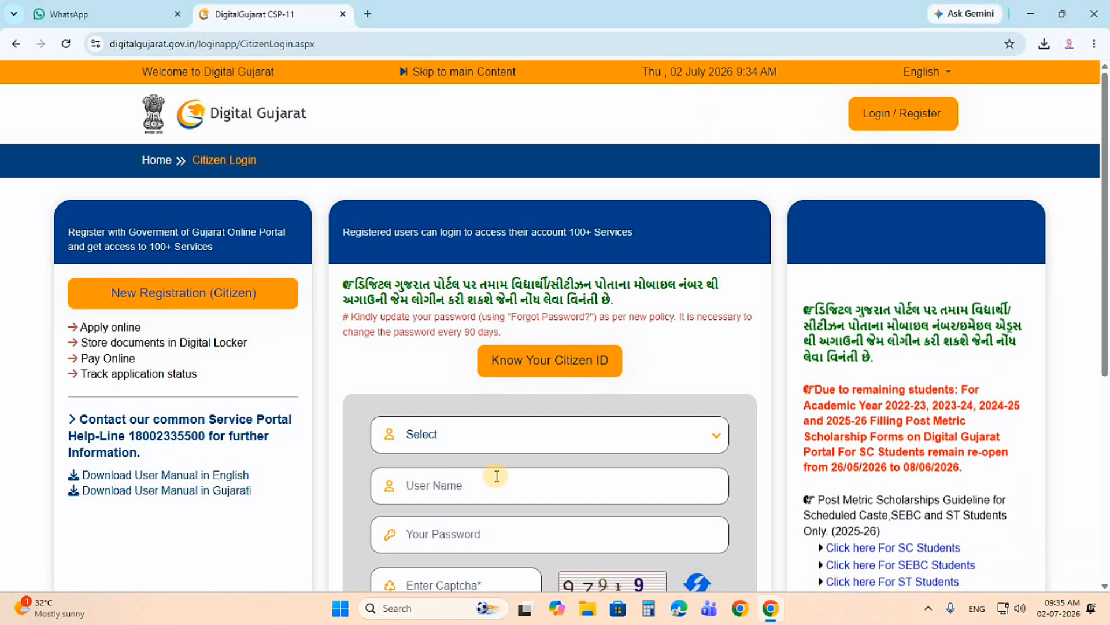
pyautogui.scroll(-5, 558, 390)
pyautogui.scroll(5, 526, 426)
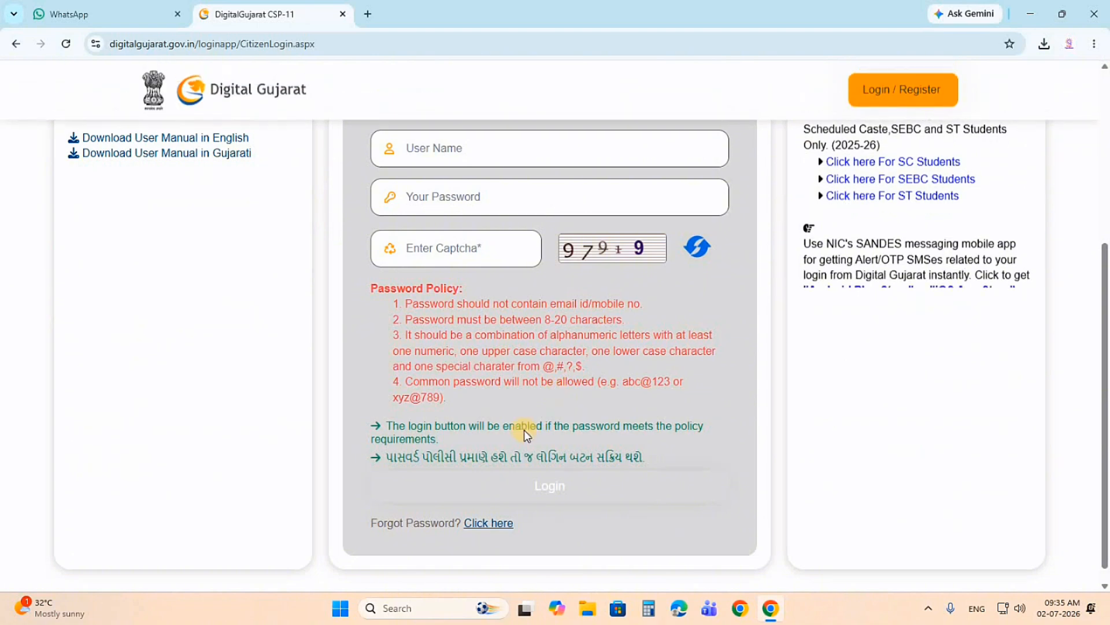
pyautogui.scroll(-3, 565, 290)
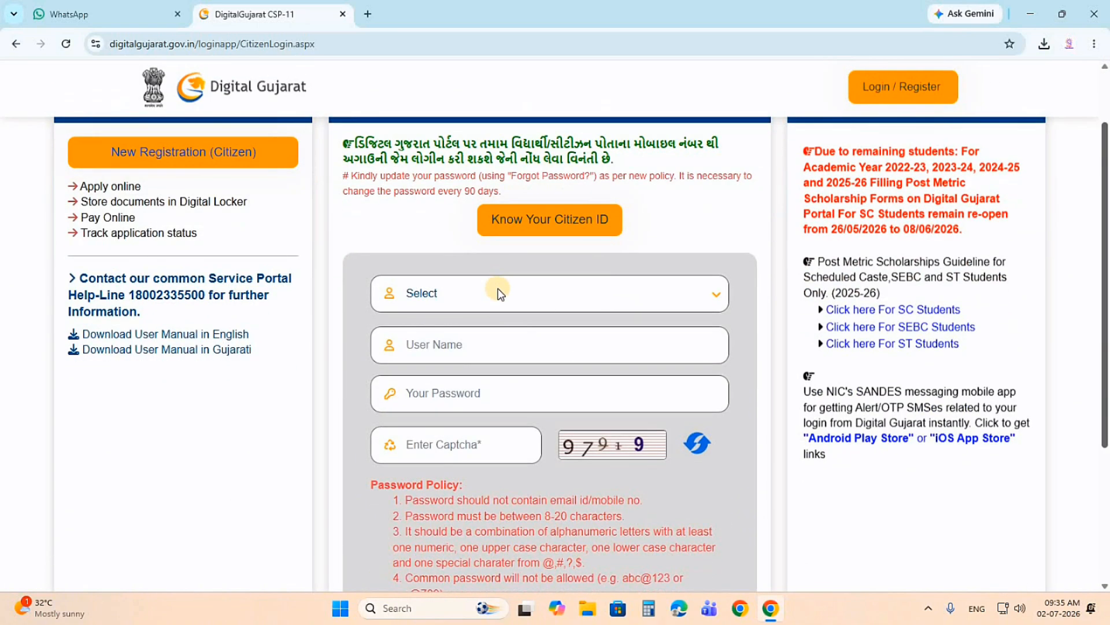
pyautogui.click(495, 289)
pyautogui.click(478, 339)
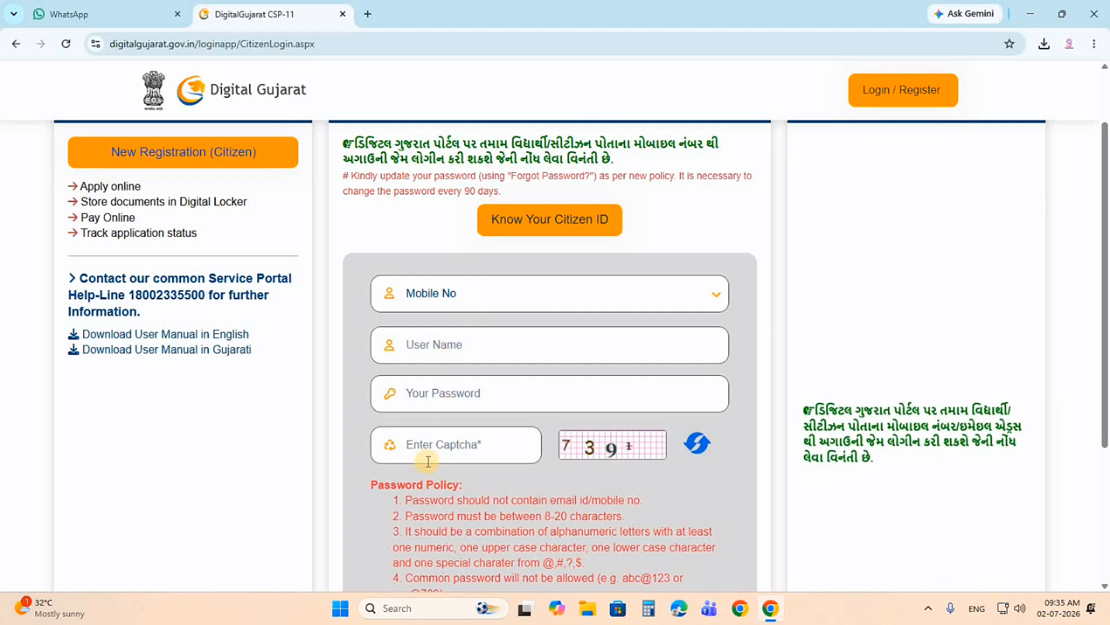
pyautogui.scroll(-2, 632, 383)
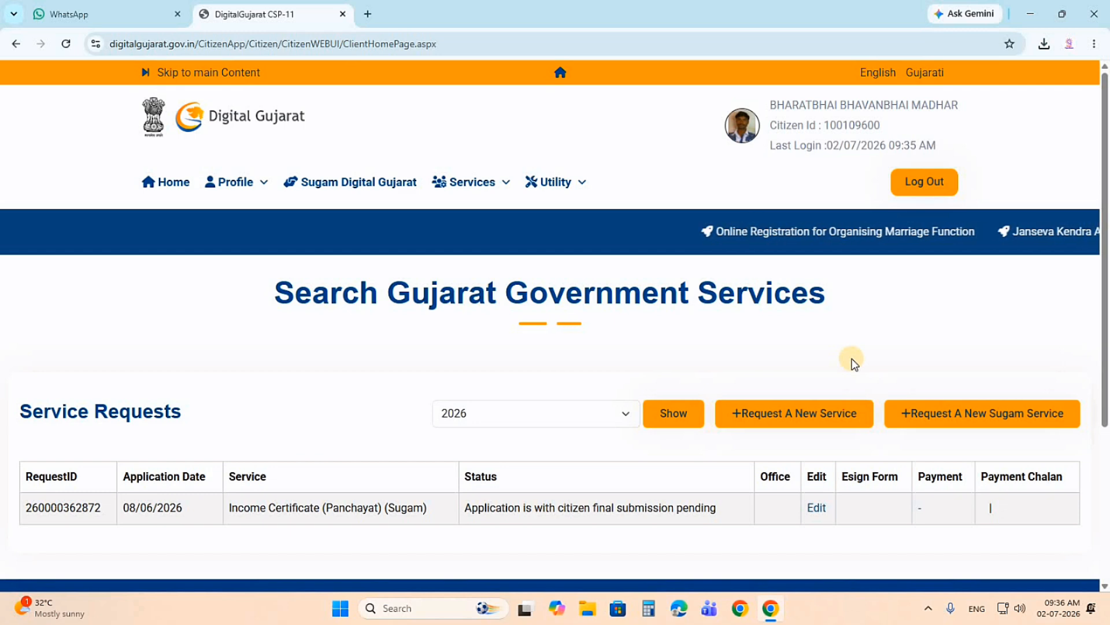
# - Open the Sugam service Non-Creamy Layer Certificate For Gujarat Government (Panchayat) and set the certificate language to ગુજરાતી
pyautogui.click(363, 188)
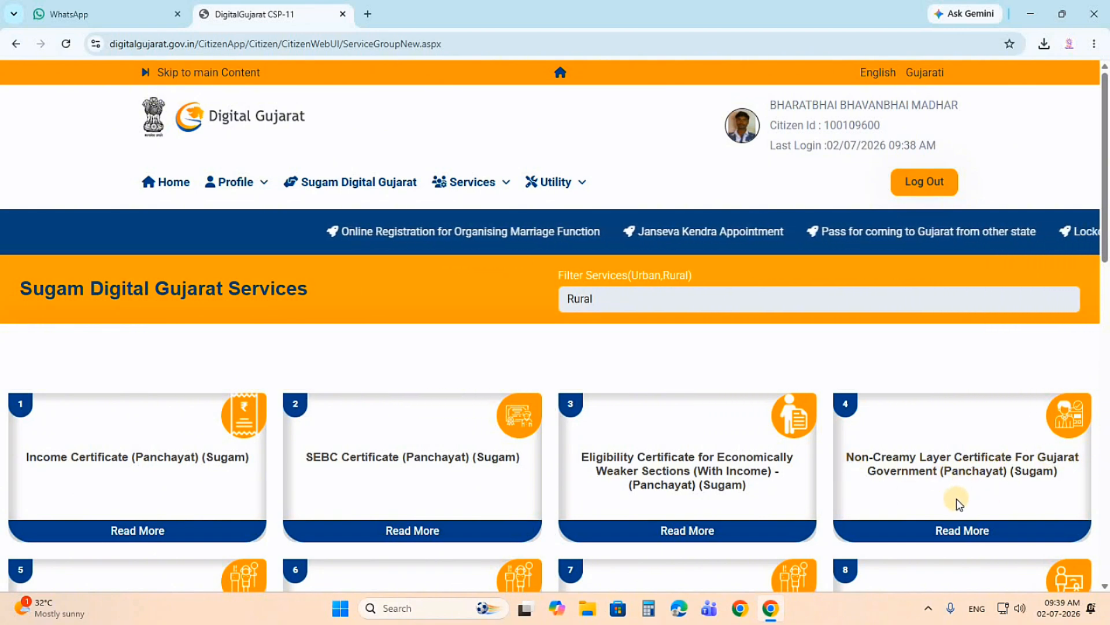
pyautogui.click(948, 529)
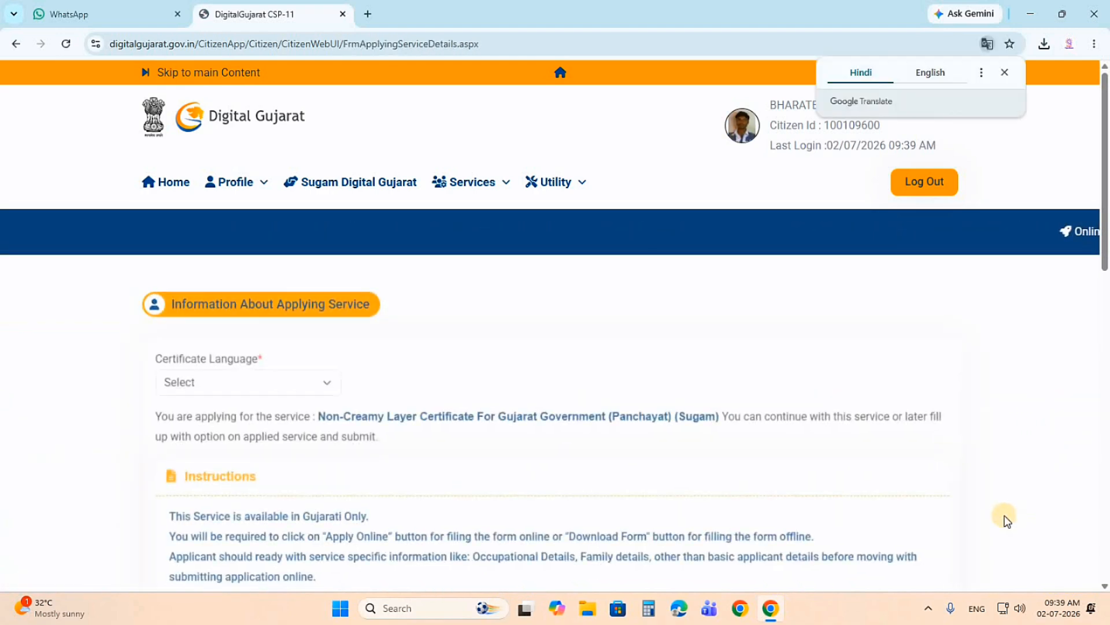
pyautogui.scroll(-2, 367, 287)
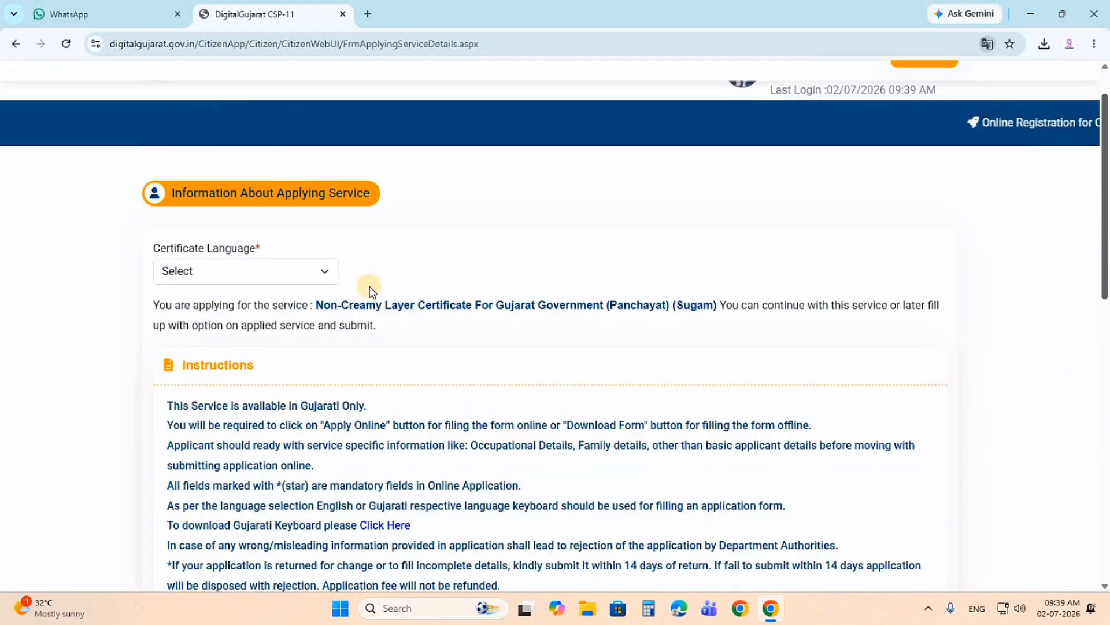
pyautogui.click(252, 267)
pyautogui.click(241, 312)
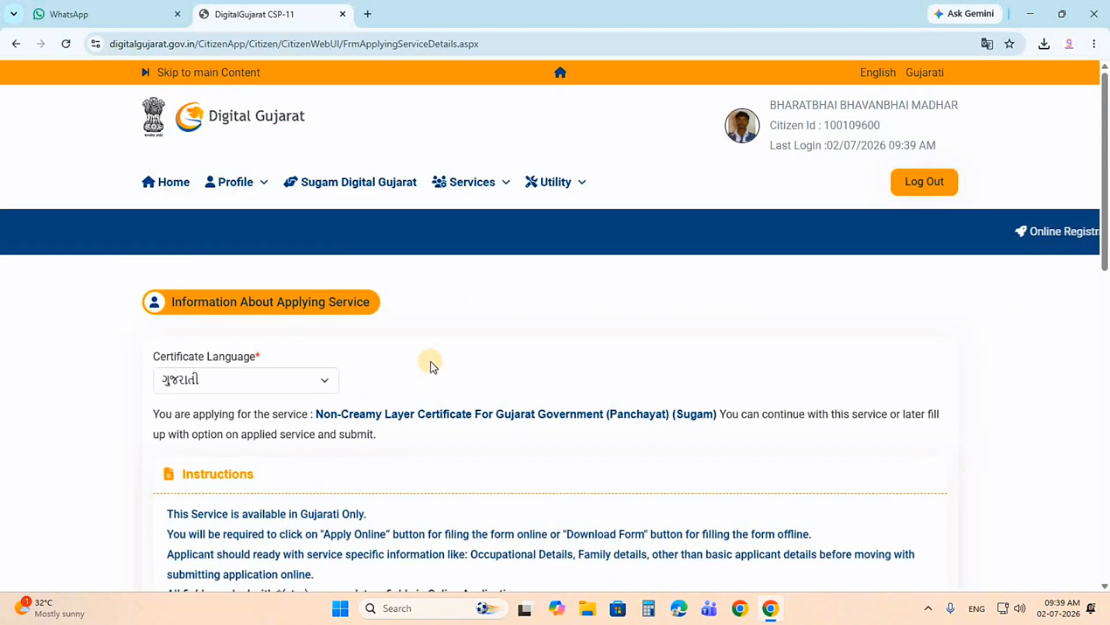
# - Continue to the Non-Creamy Layer Certificate service and proceed from the generated request to its application form
pyautogui.scroll(-15, 430, 361)
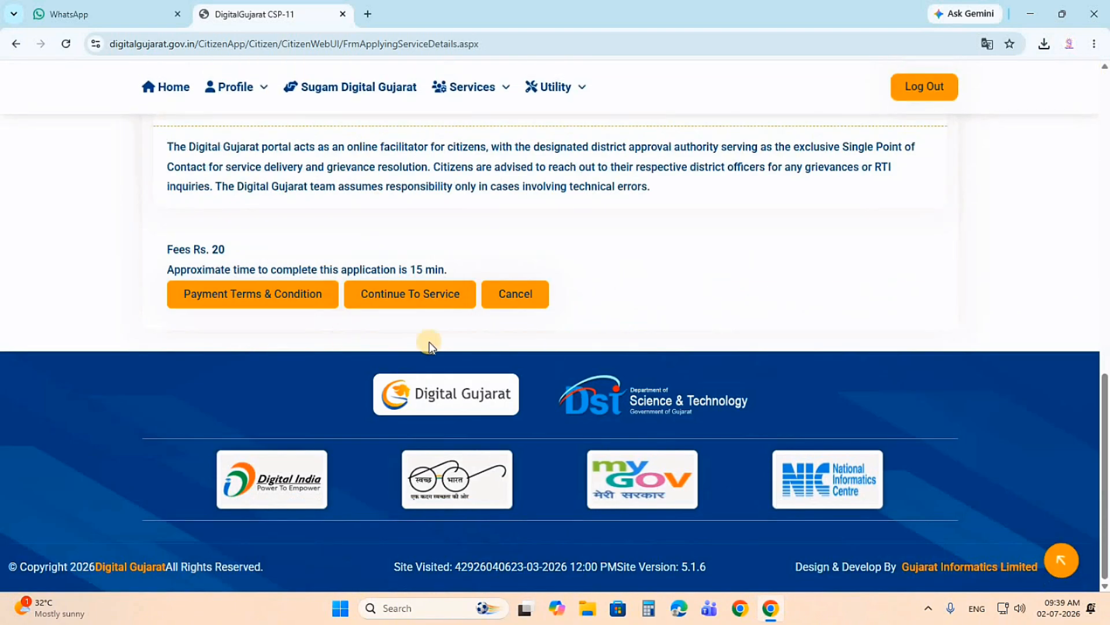
pyautogui.click(402, 301)
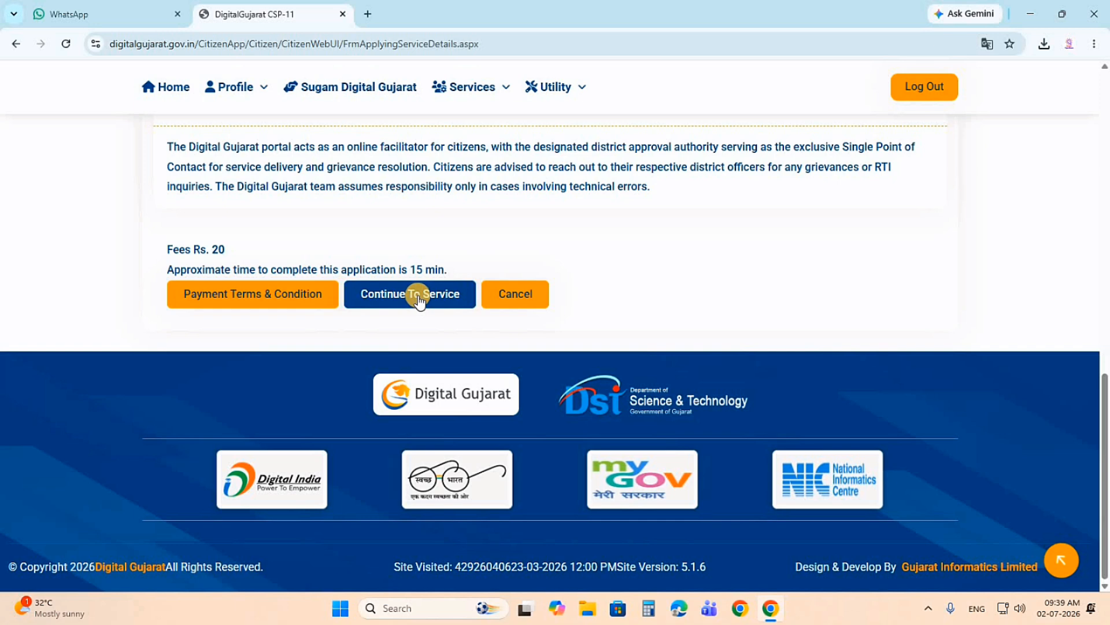
pyautogui.click(418, 295)
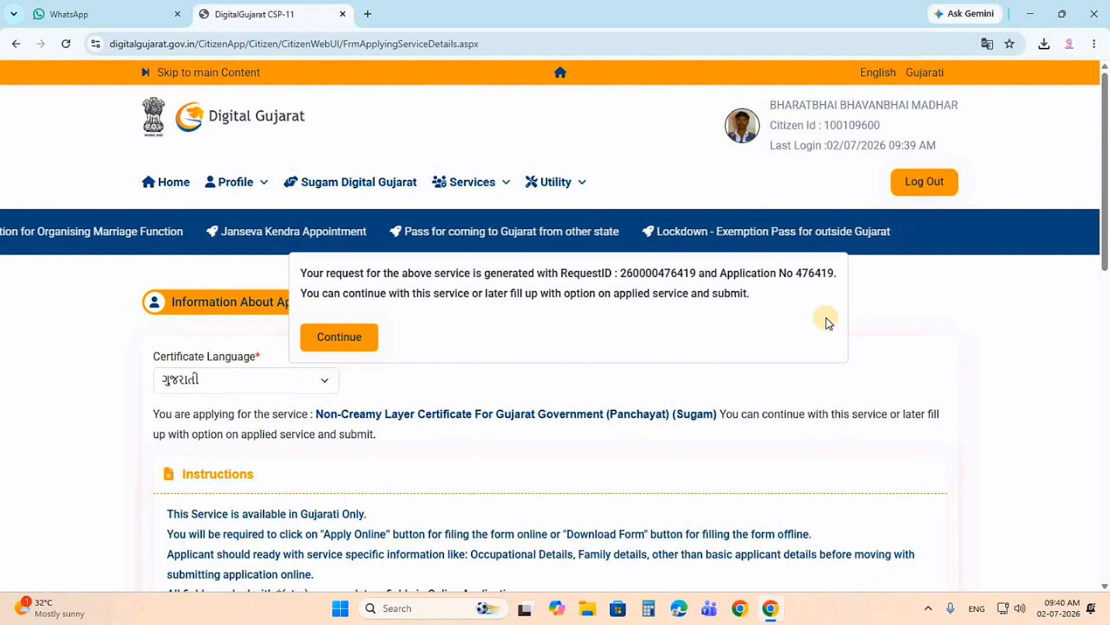
pyautogui.click(347, 339)
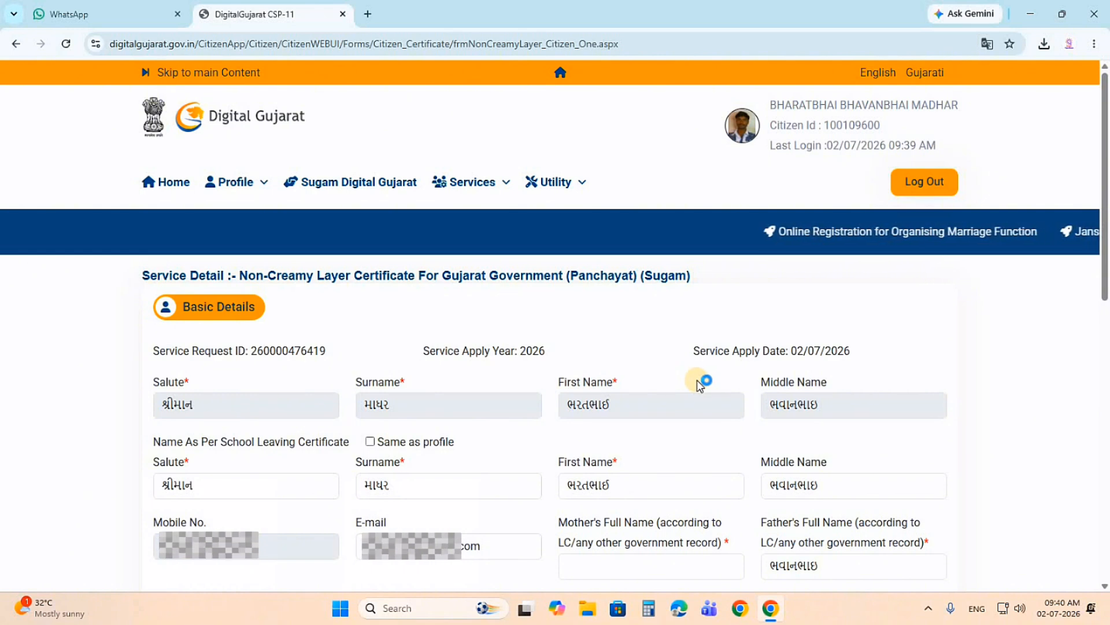
pyautogui.click(228, 199)
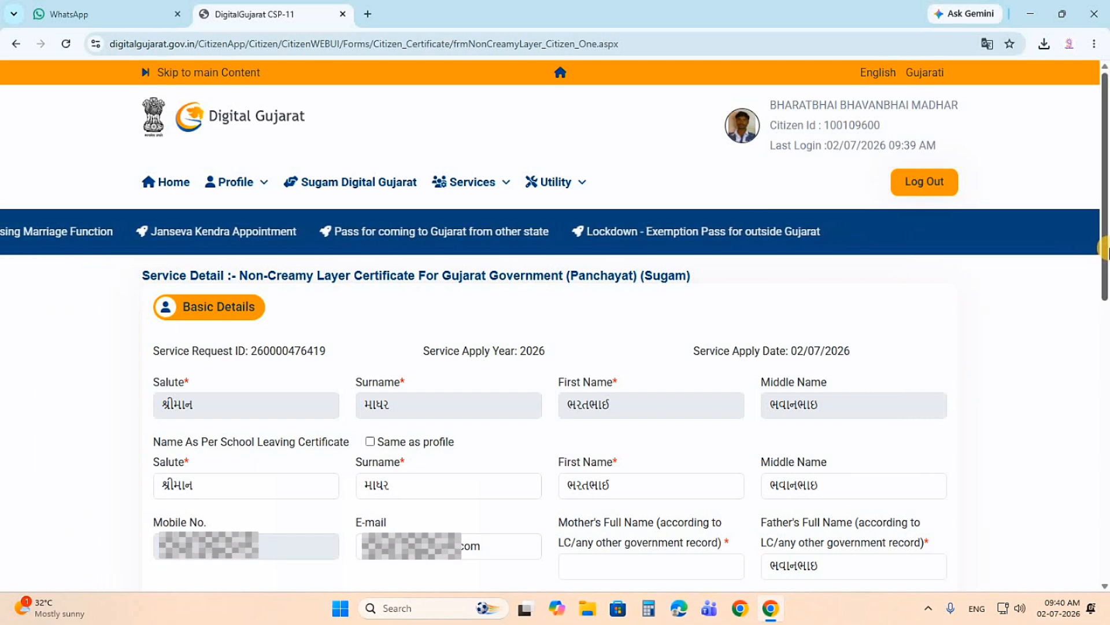
# - Enter the mother's full name in Gujarati script in the basic details
pyautogui.scroll(-5, 538, 232)
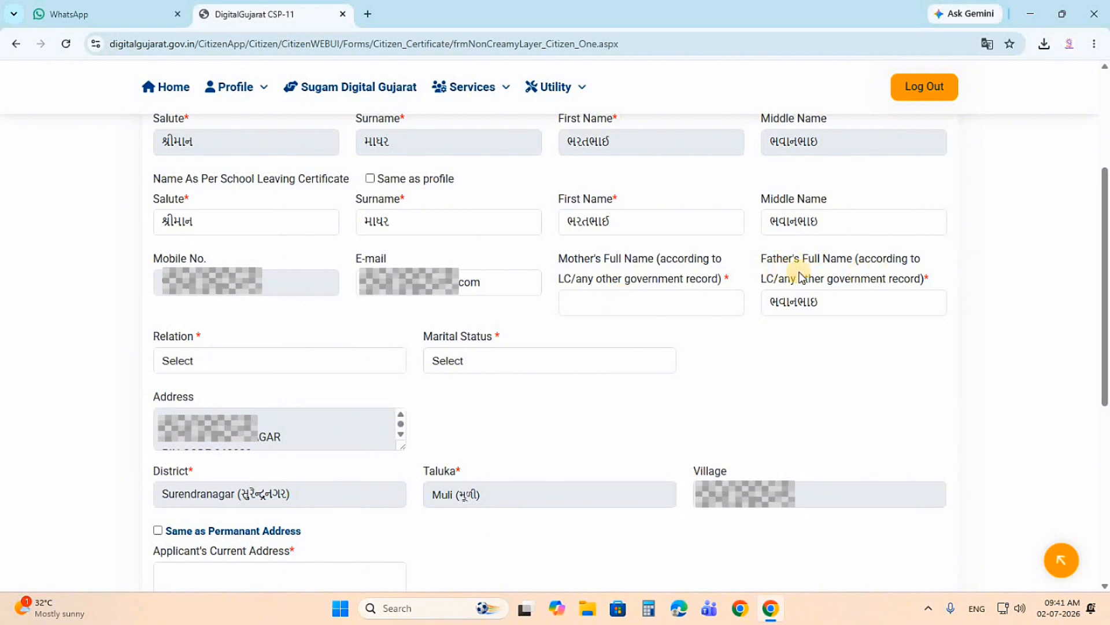
pyautogui.click(581, 295)
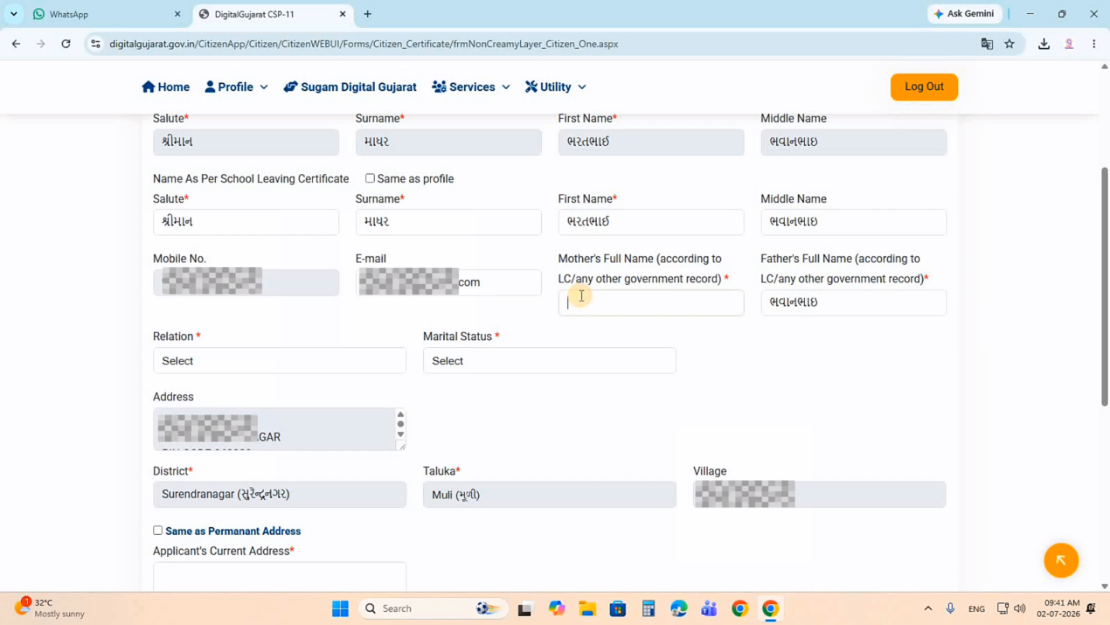
pyautogui.hotkey('alt', 'shift')
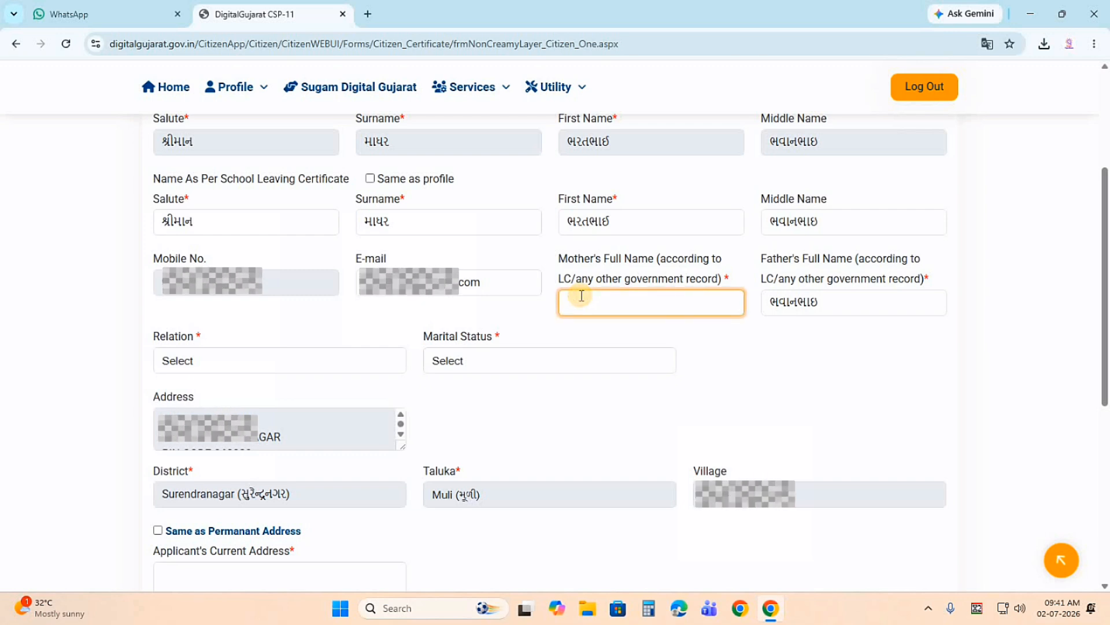
pyautogui.write('laaben')
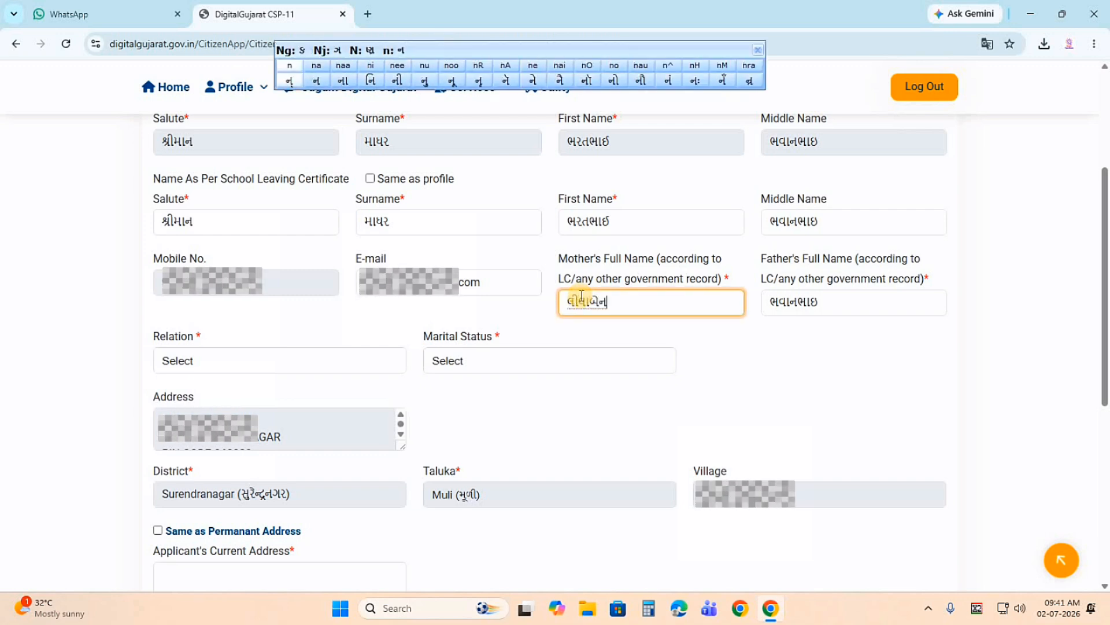
# - Set the applicant's relation to દિકરો/પુત્ર and the marital status to Married
pyautogui.click(242, 362)
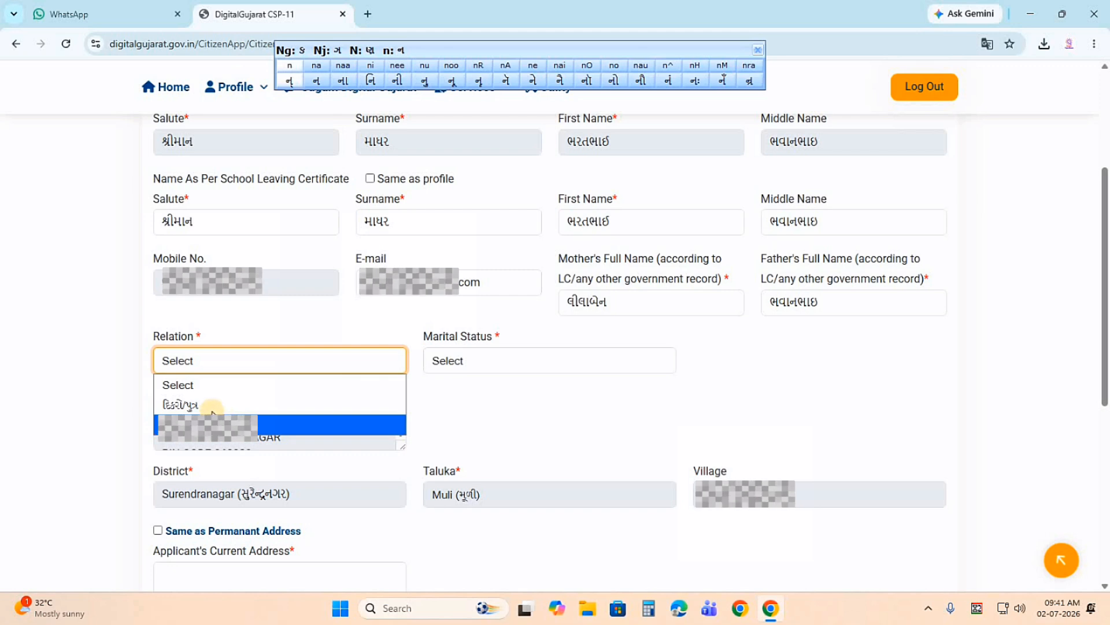
pyautogui.click(376, 403)
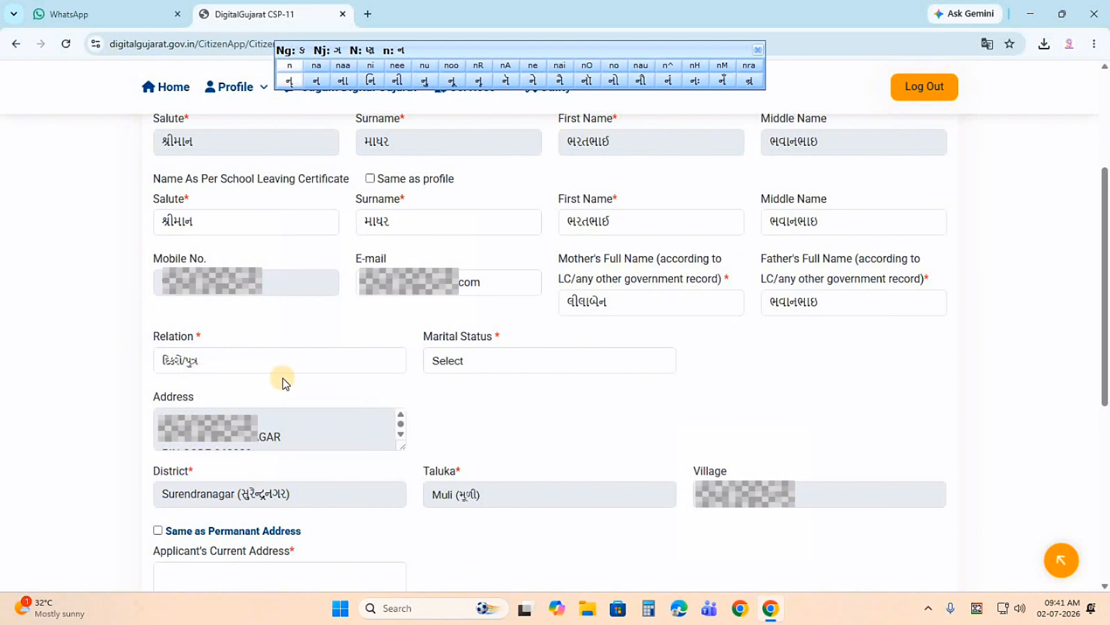
pyautogui.click(481, 360)
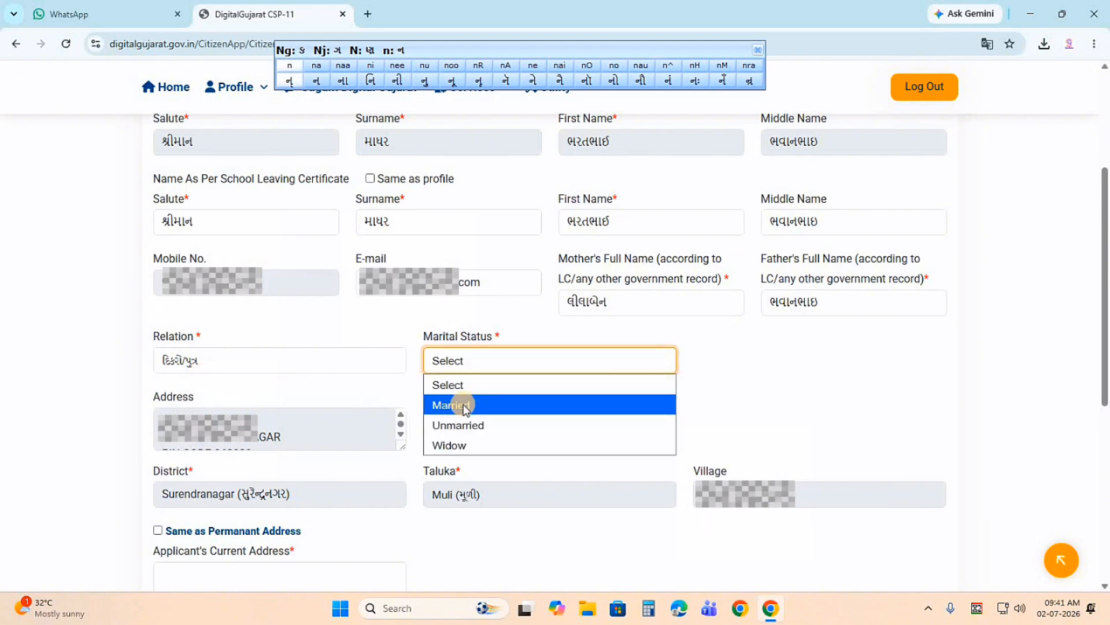
pyautogui.click(465, 405)
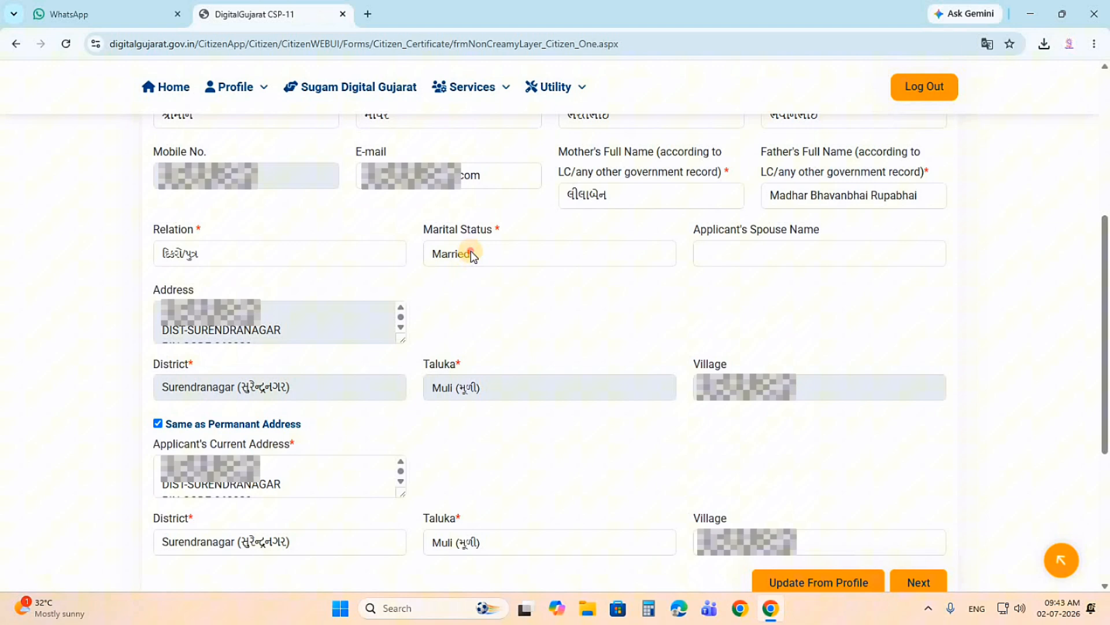
# - Enter the name of the applicant's spouse in Gujarati script, keeping the marital status Married
pyautogui.click(471, 254)
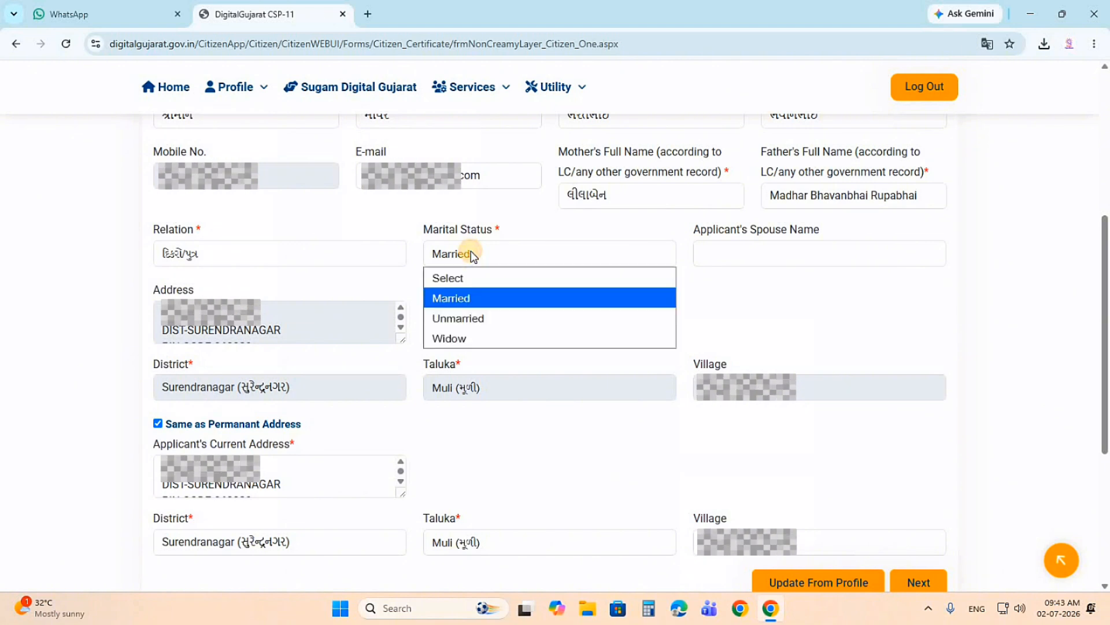
pyautogui.click(471, 254)
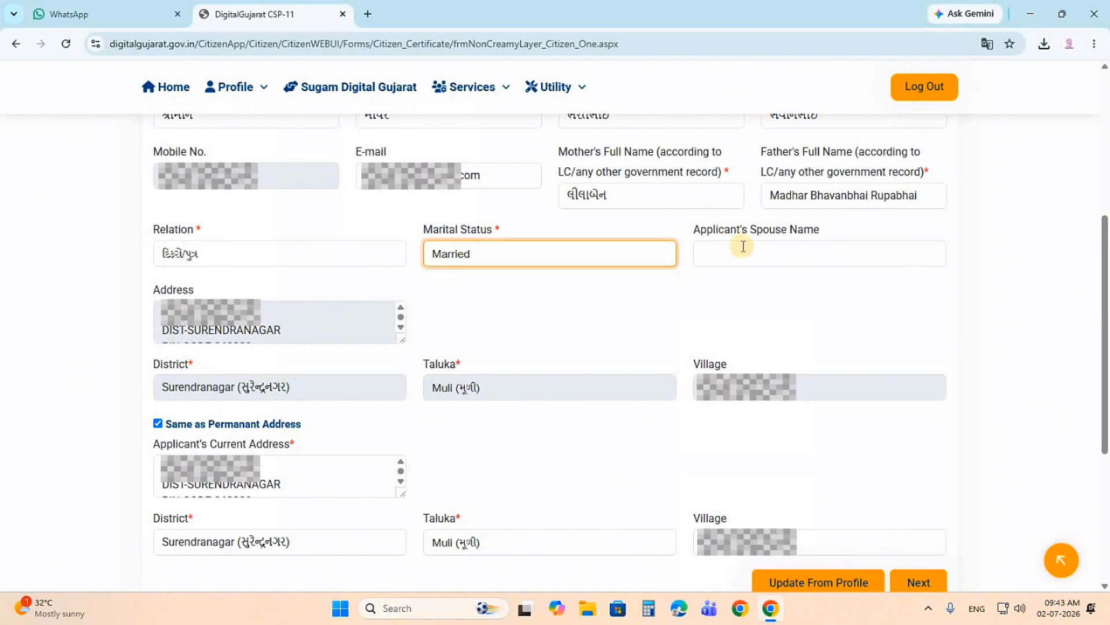
pyautogui.click(703, 253)
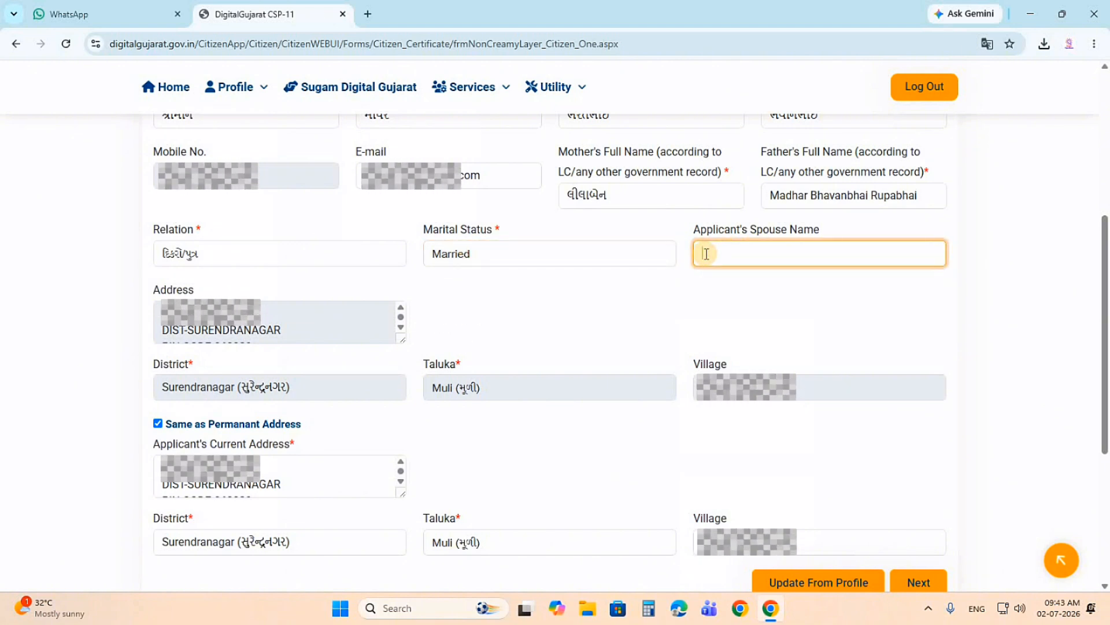
pyautogui.write('પંખુબેન')
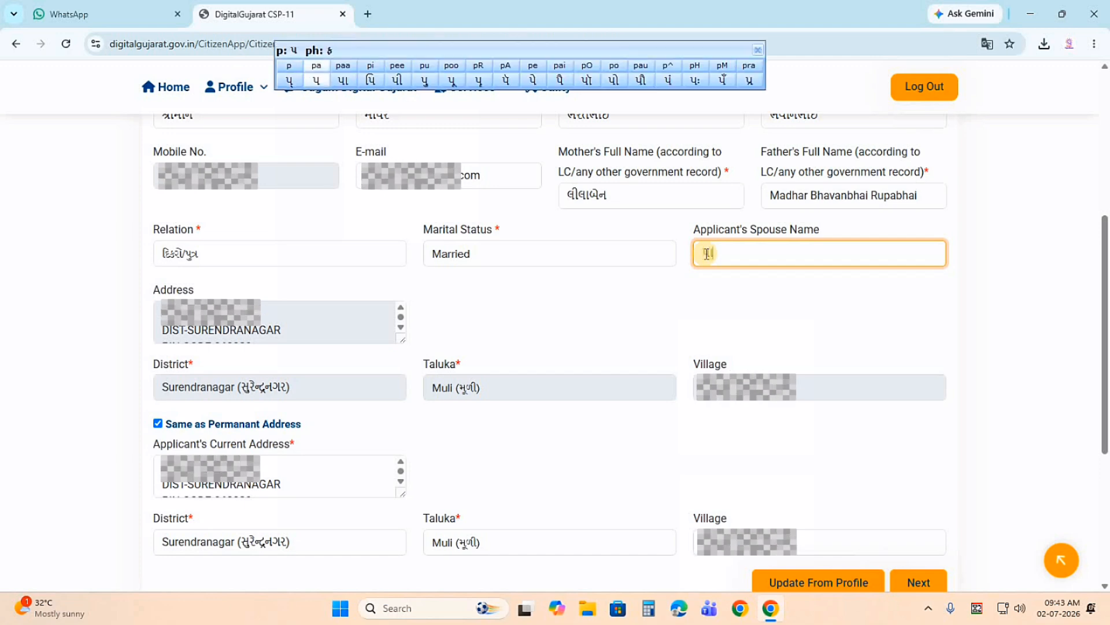
pyautogui.press('Tab')
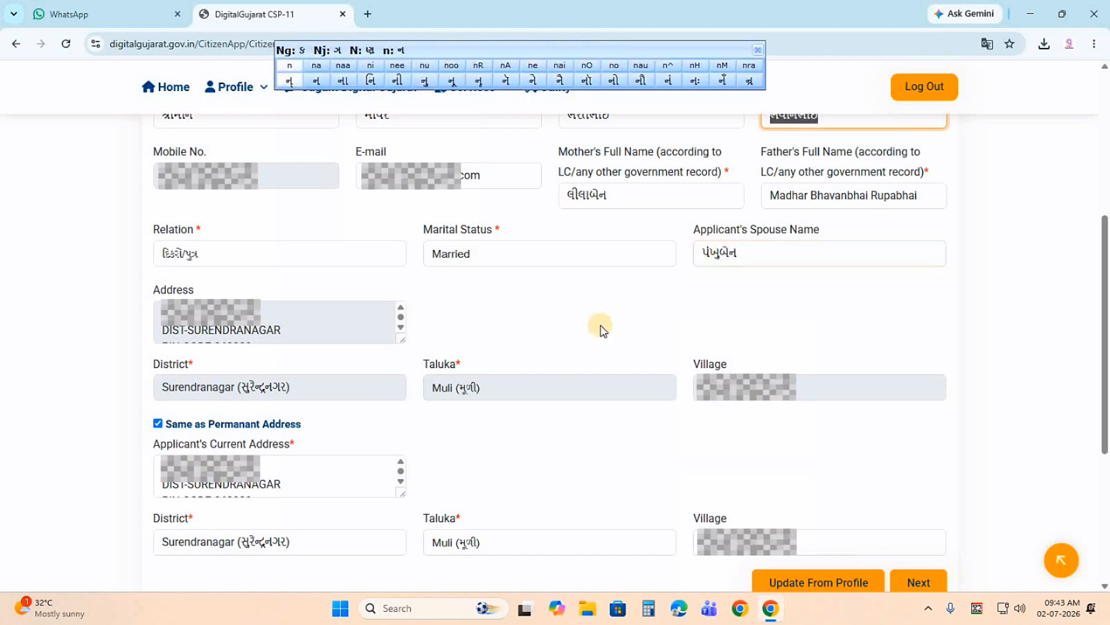
pyautogui.click(485, 253)
pyautogui.hotkey('alt', 'shift')
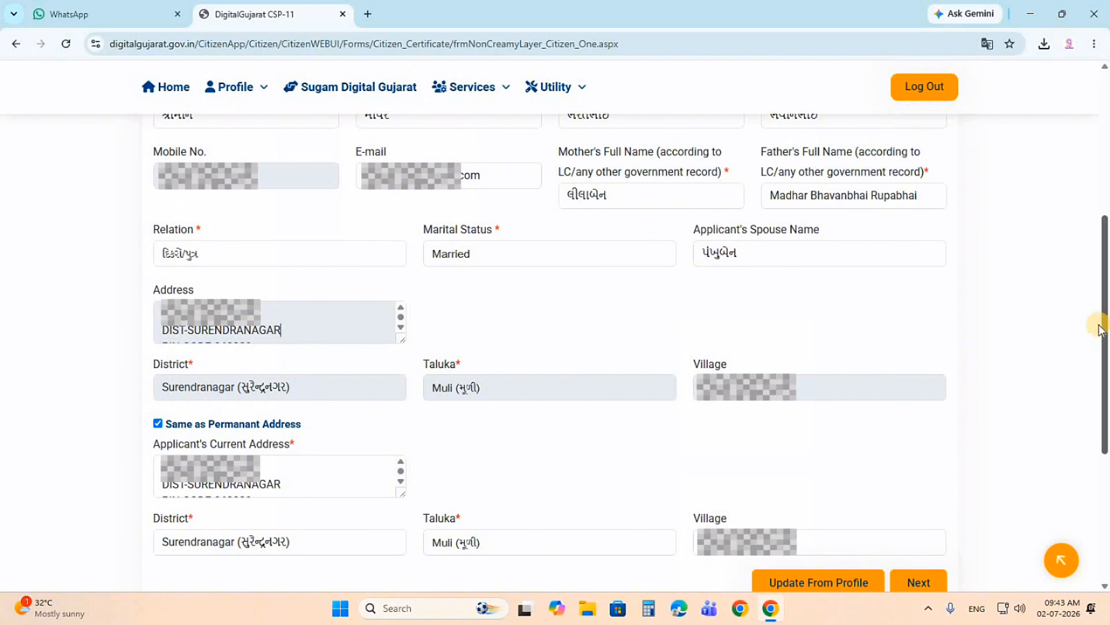
# - Submit the completed basic details and continue to the Service Details page of the application
pyautogui.scroll(-3, 1104, 379)
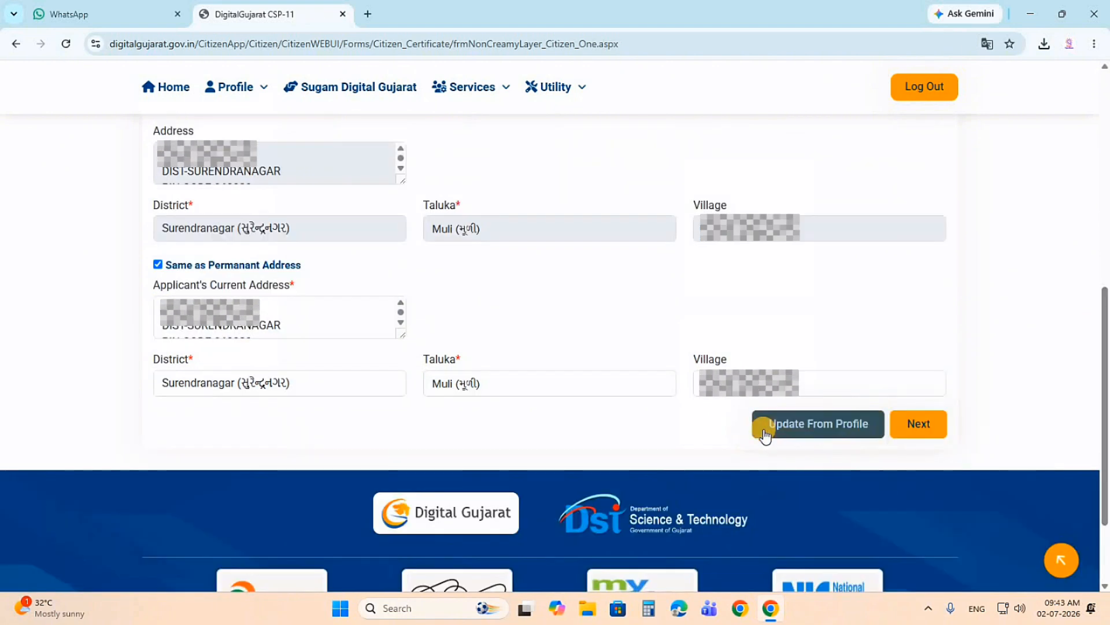
pyautogui.click(810, 427)
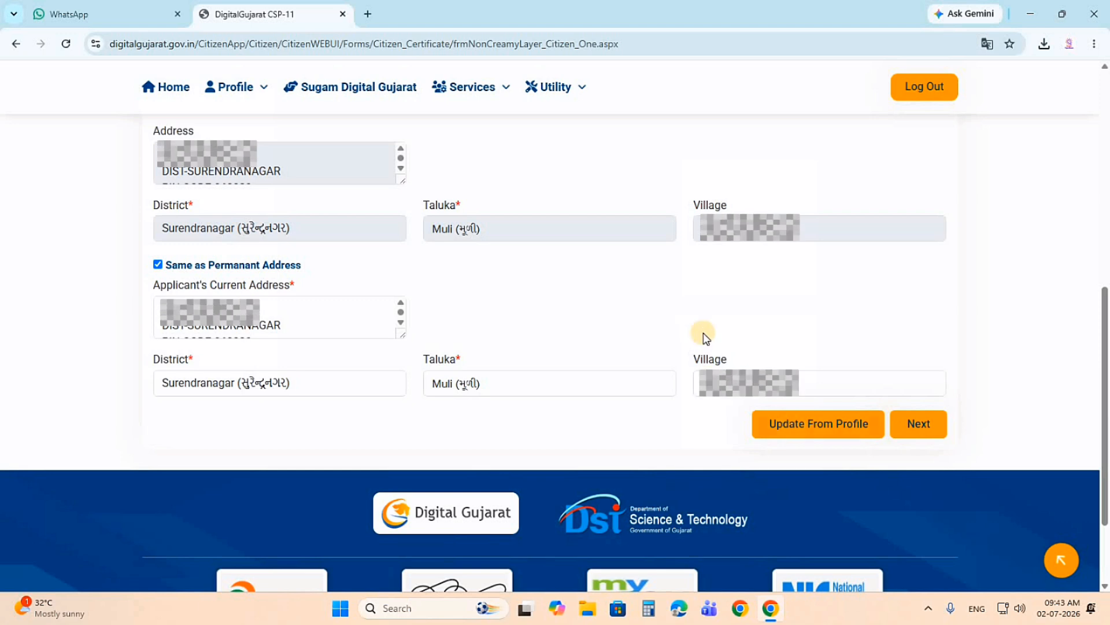
pyautogui.click(918, 426)
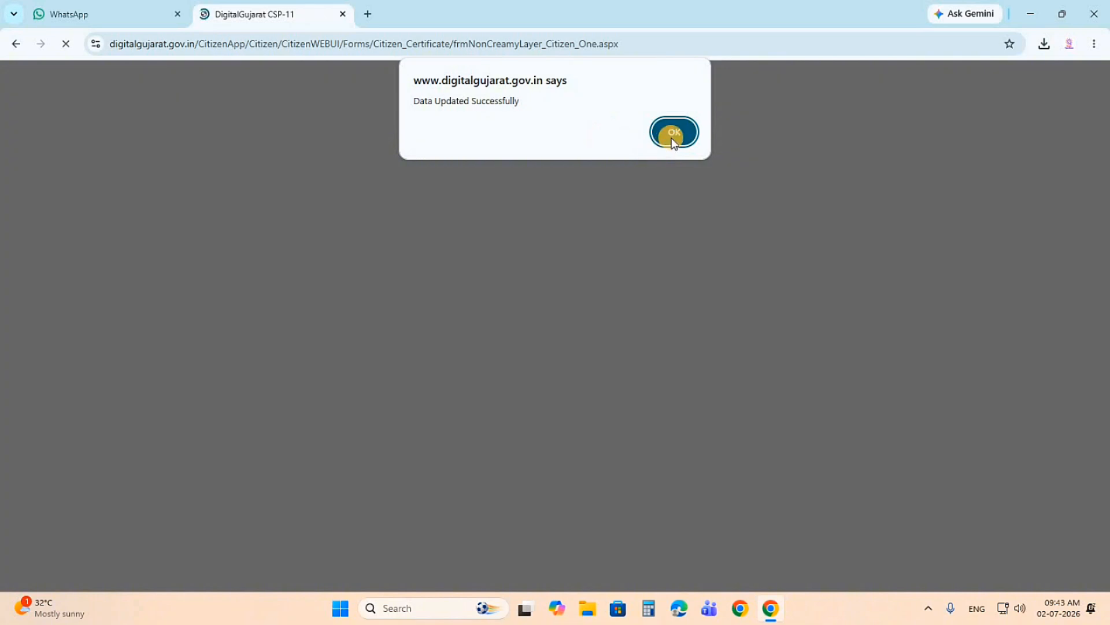
pyautogui.click(672, 134)
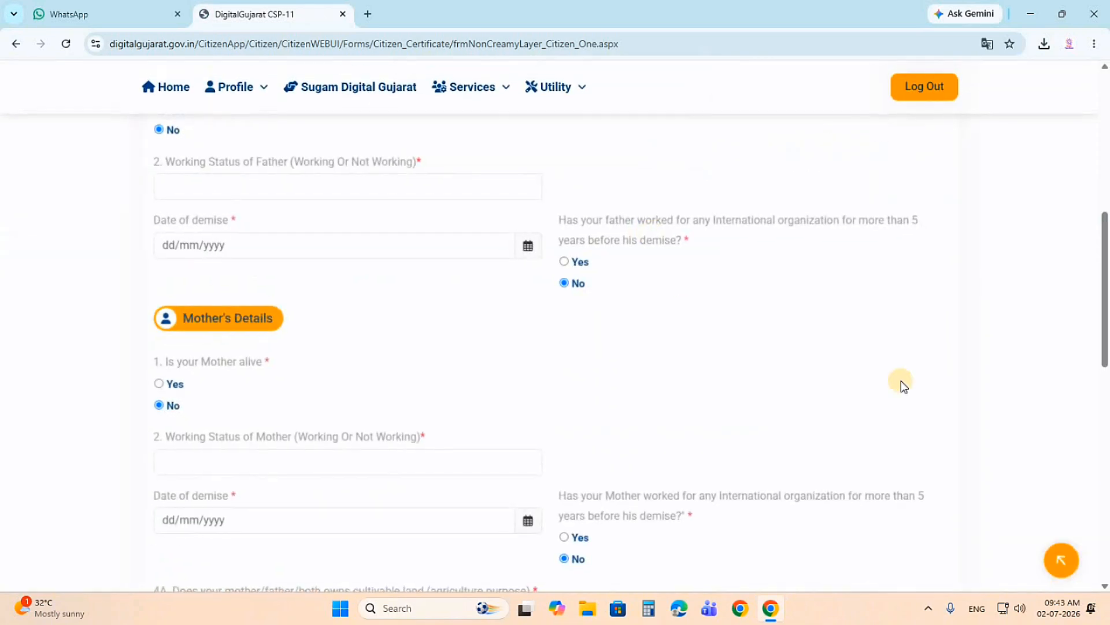
# - Set the applicant's caste to Talapada Koli (તળપદા કોળી) in the caste information
pyautogui.scroll(9, 925, 370)
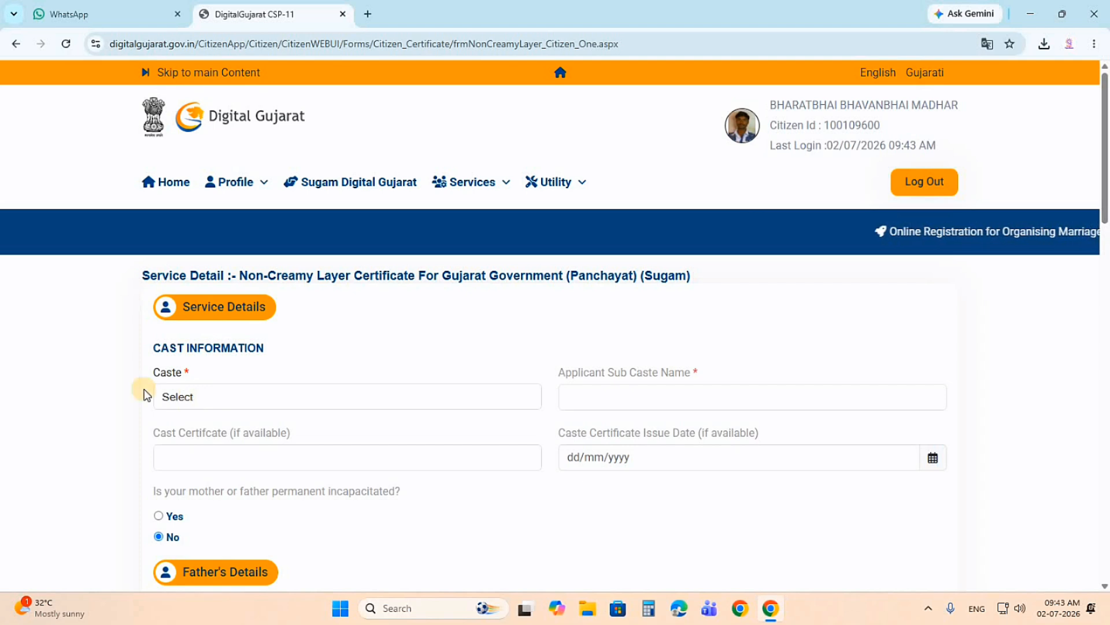
pyautogui.click(195, 397)
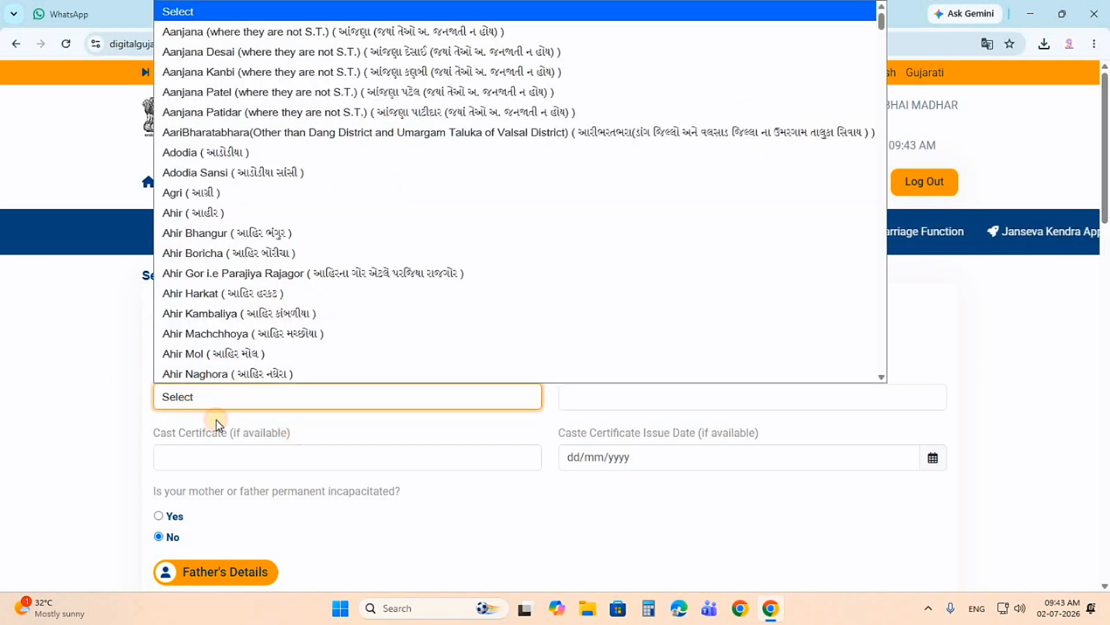
pyautogui.click(211, 397)
pyautogui.click(210, 397)
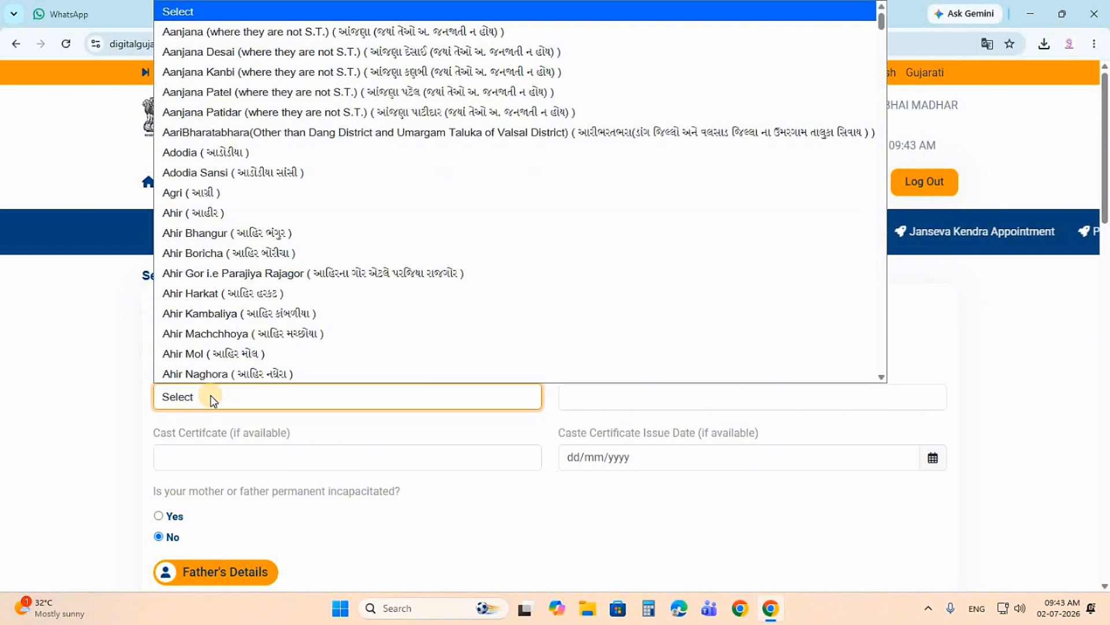
pyautogui.write('tal')
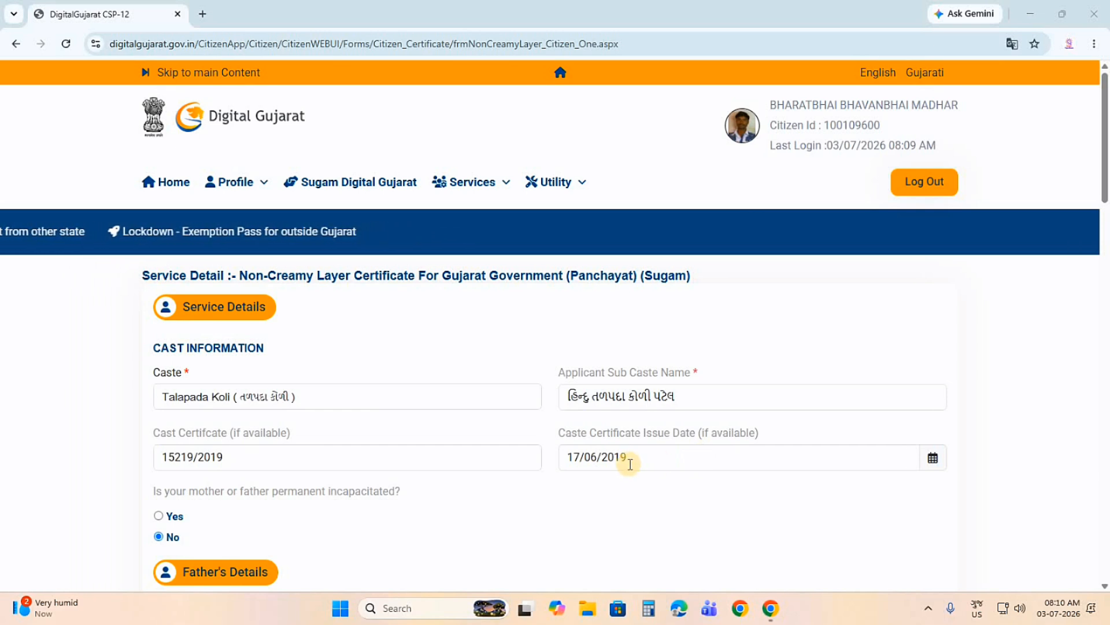
# - Reset the type of land to -Select- under the cultivable land question of the service details
pyautogui.scroll(-5, 626, 461)
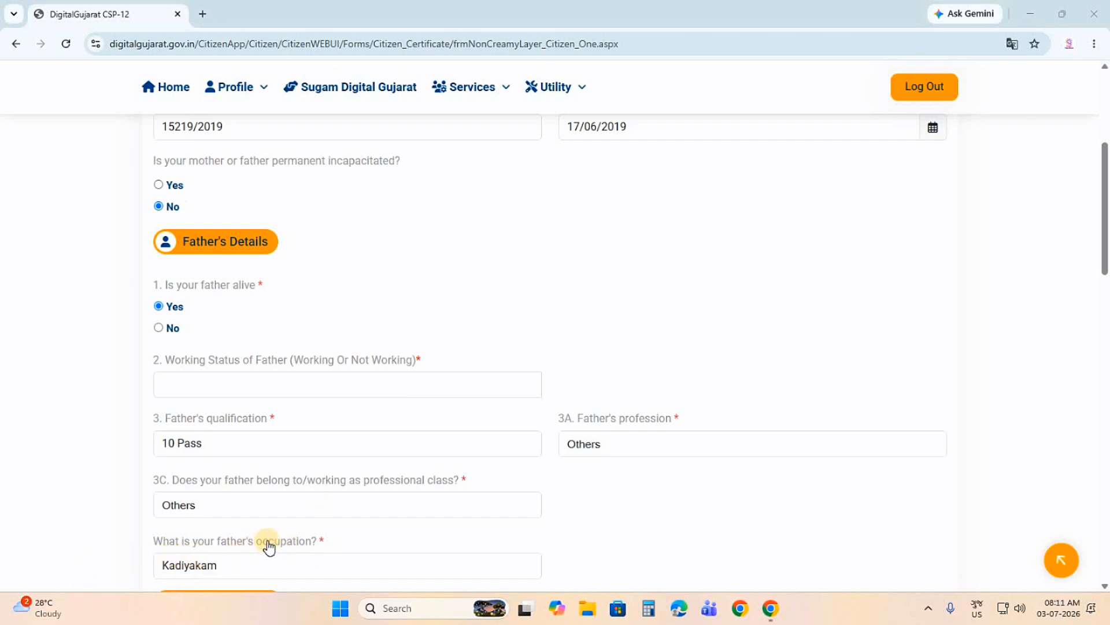
pyautogui.scroll(-5, 280, 343)
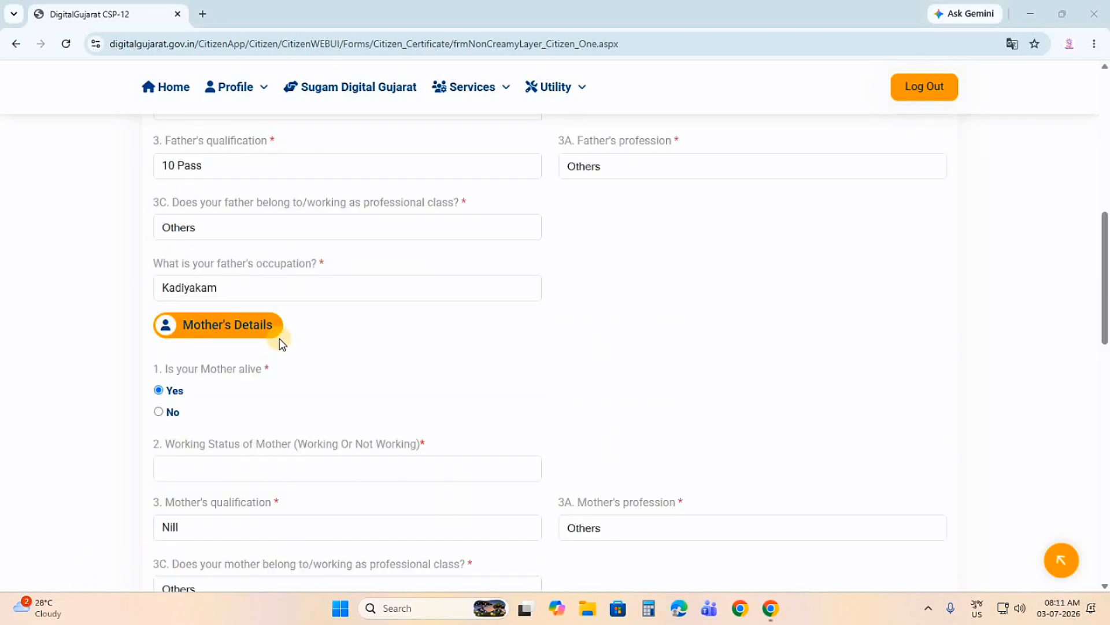
pyautogui.scroll(-5, 262, 306)
pyautogui.scroll(5, 262, 307)
pyautogui.scroll(-5, 456, 462)
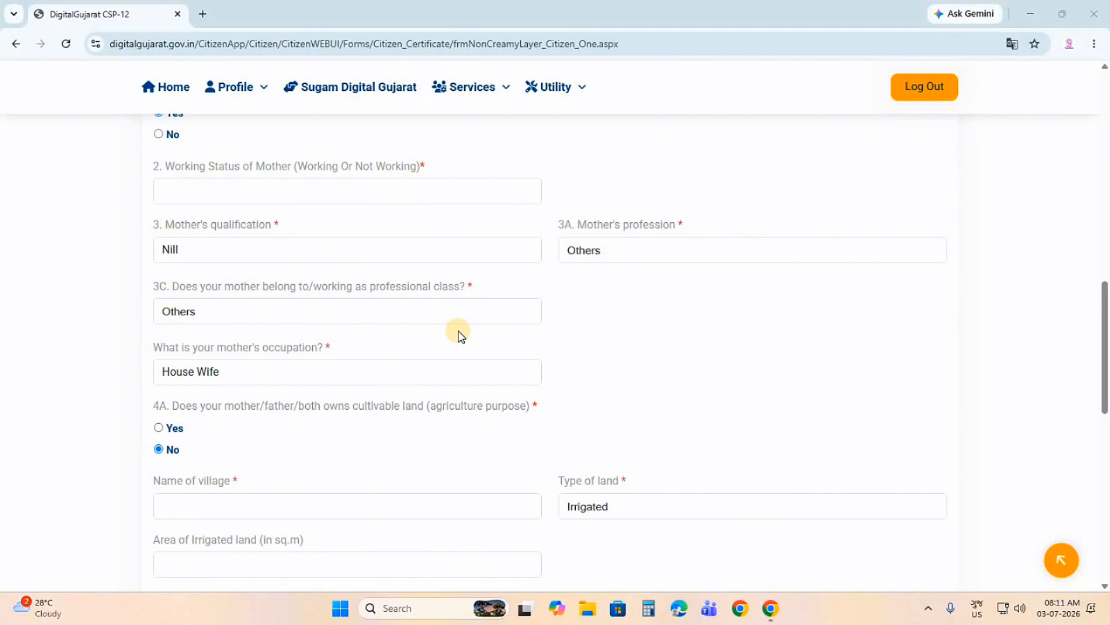
pyautogui.scroll(-5, 458, 331)
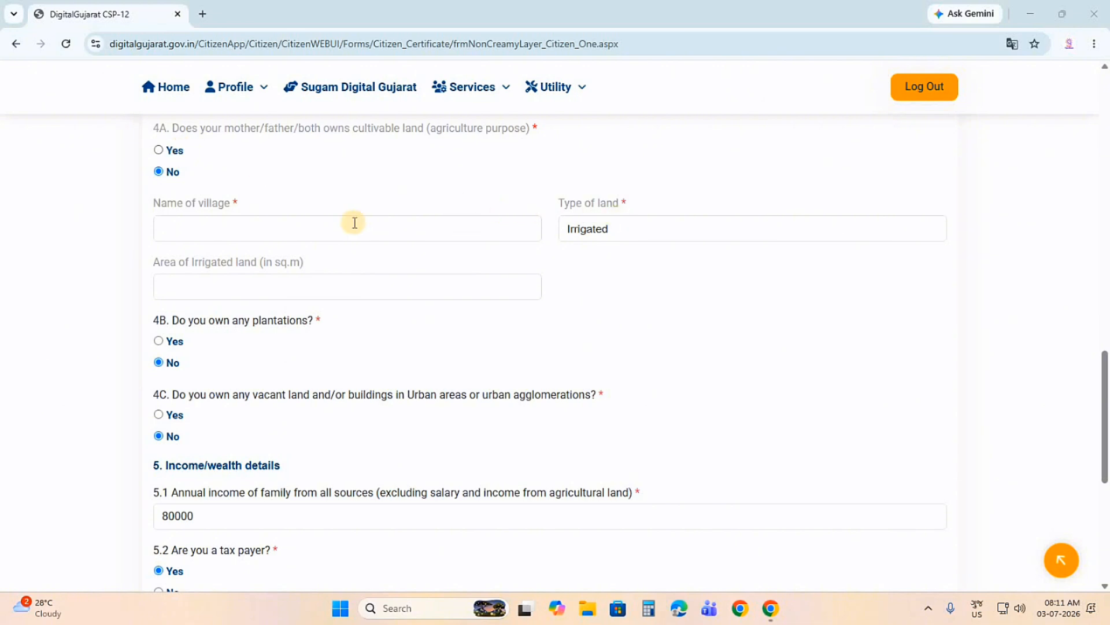
pyautogui.click(575, 231)
pyautogui.click(590, 253)
pyautogui.scroll(-6, 600, 349)
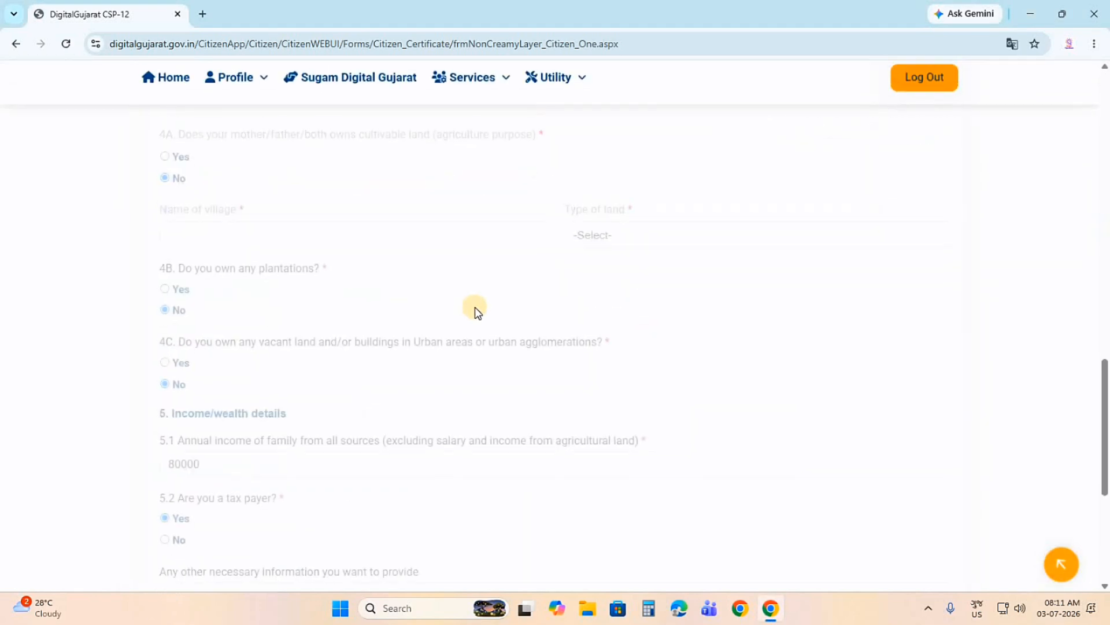
# - Answer No to the tax payer question and submit the service details to continue to the proof attachments
pyautogui.scroll(10, 637, 306)
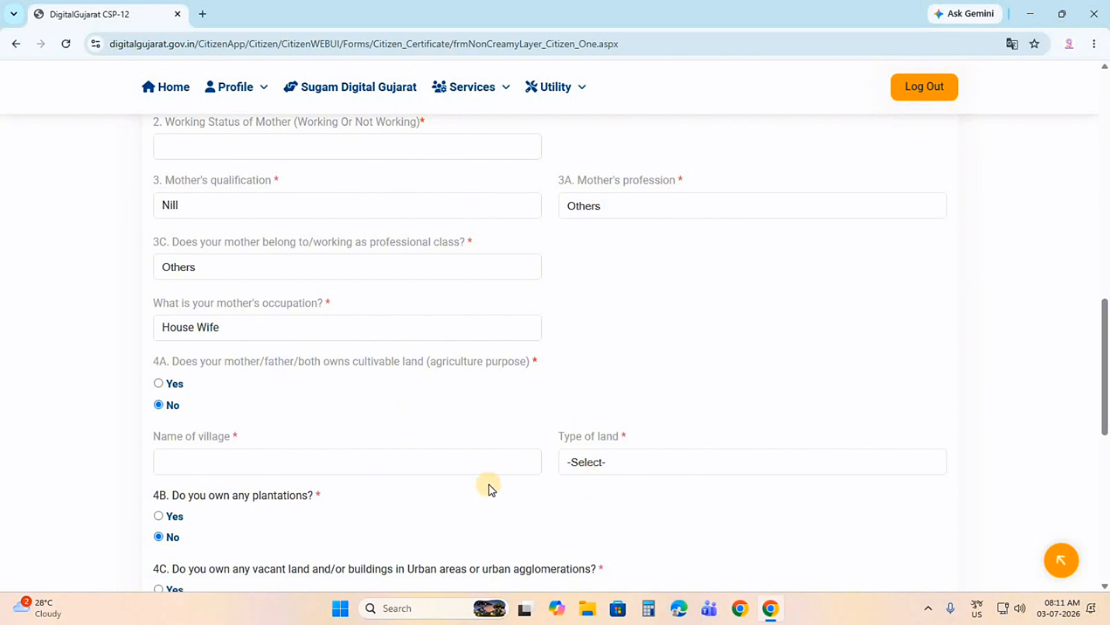
pyautogui.scroll(-5, 141, 227)
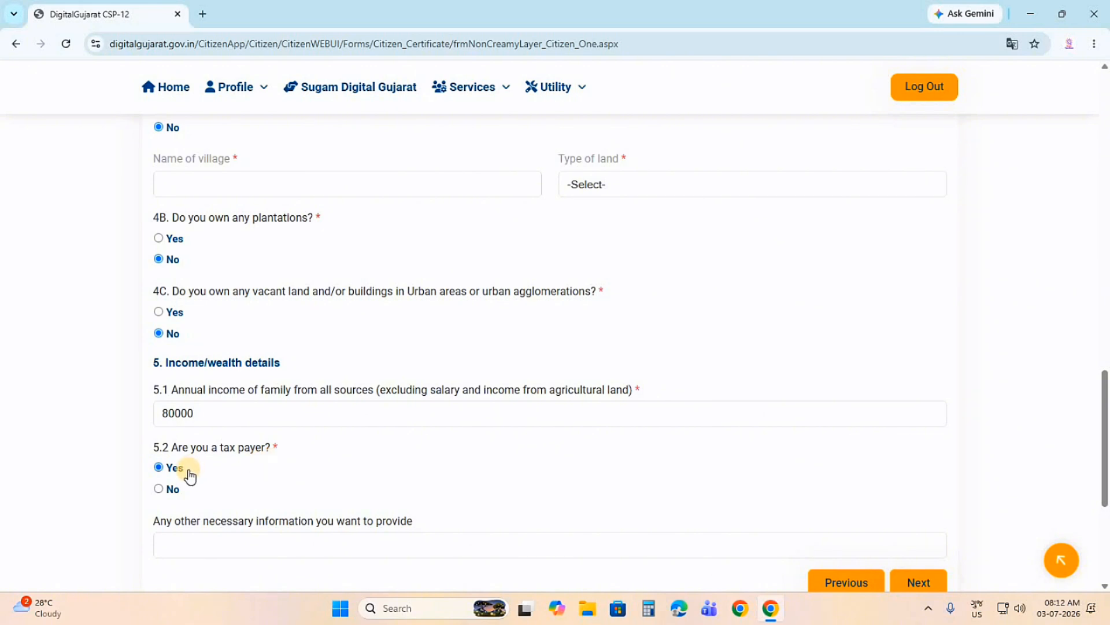
pyautogui.click(158, 489)
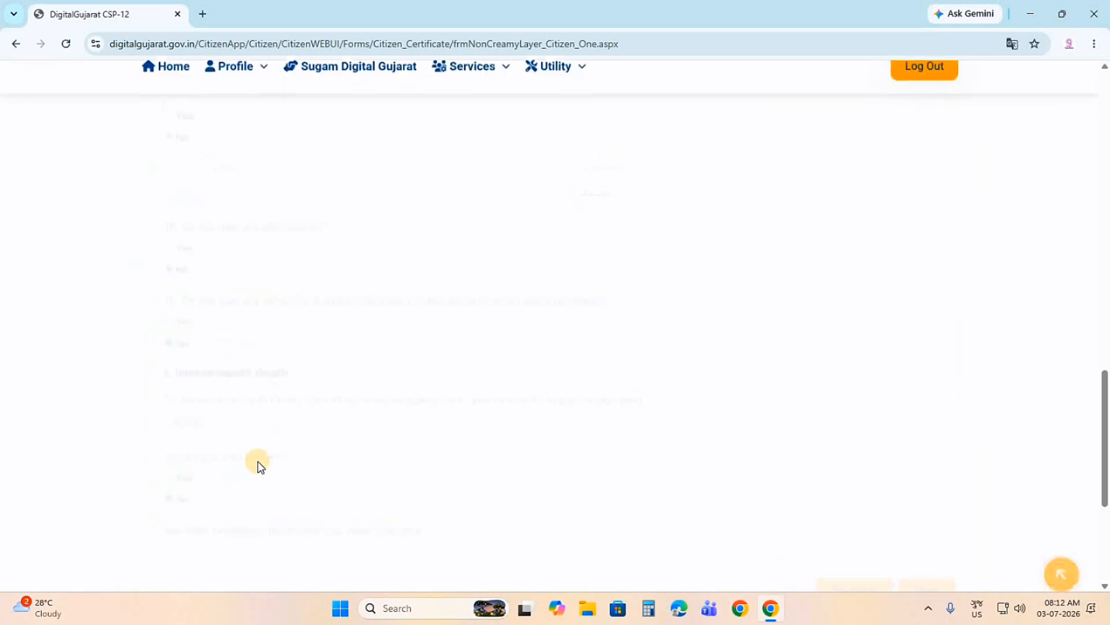
pyautogui.scroll(-5, 253, 418)
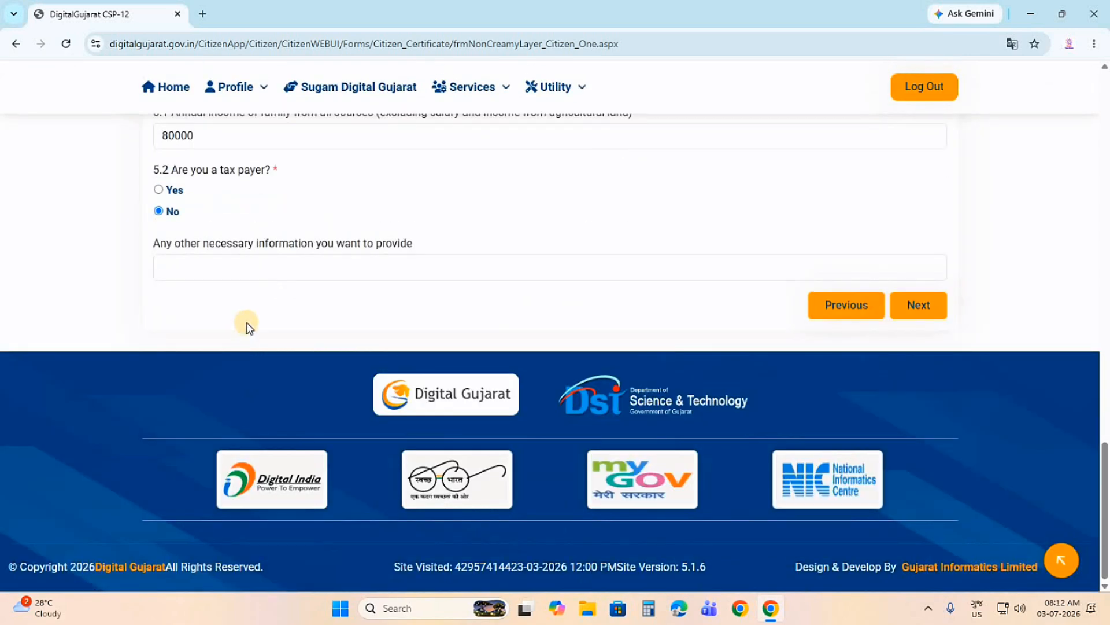
pyautogui.click(919, 305)
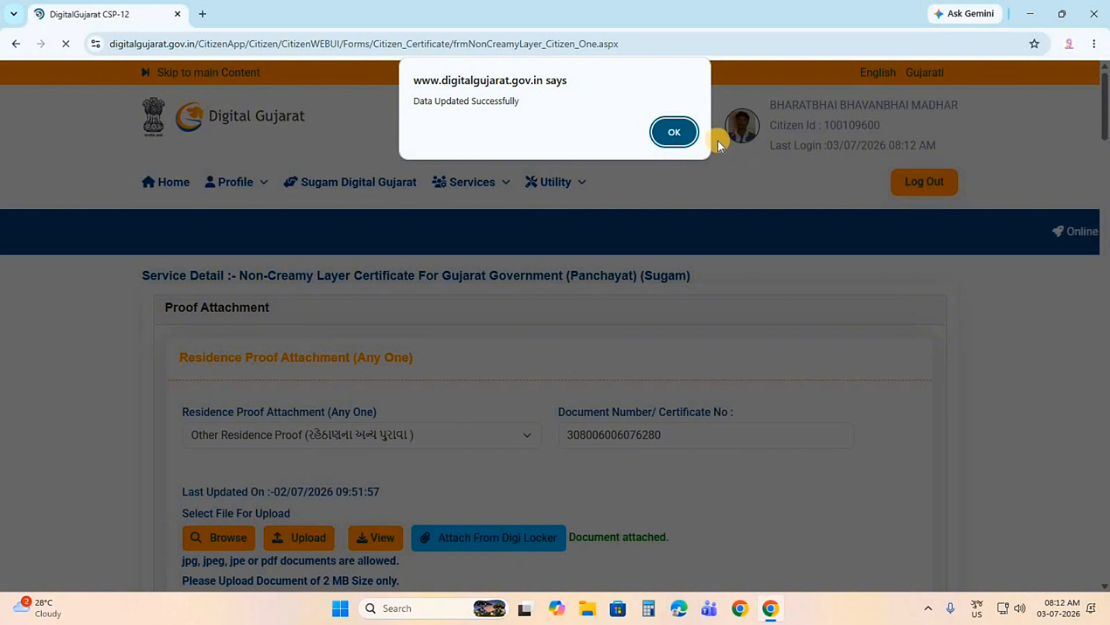
pyautogui.click(685, 136)
# - Examine the accepted residence proof types and the upload and view options for the attached residence proof
pyautogui.scroll(-10, 446, 353)
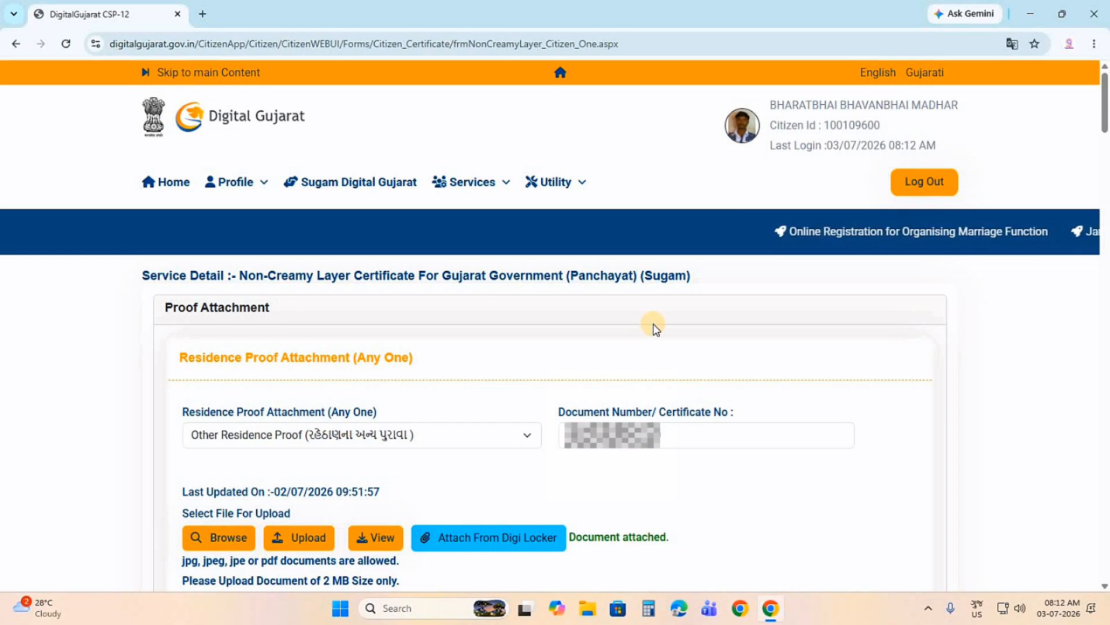
pyautogui.click(342, 436)
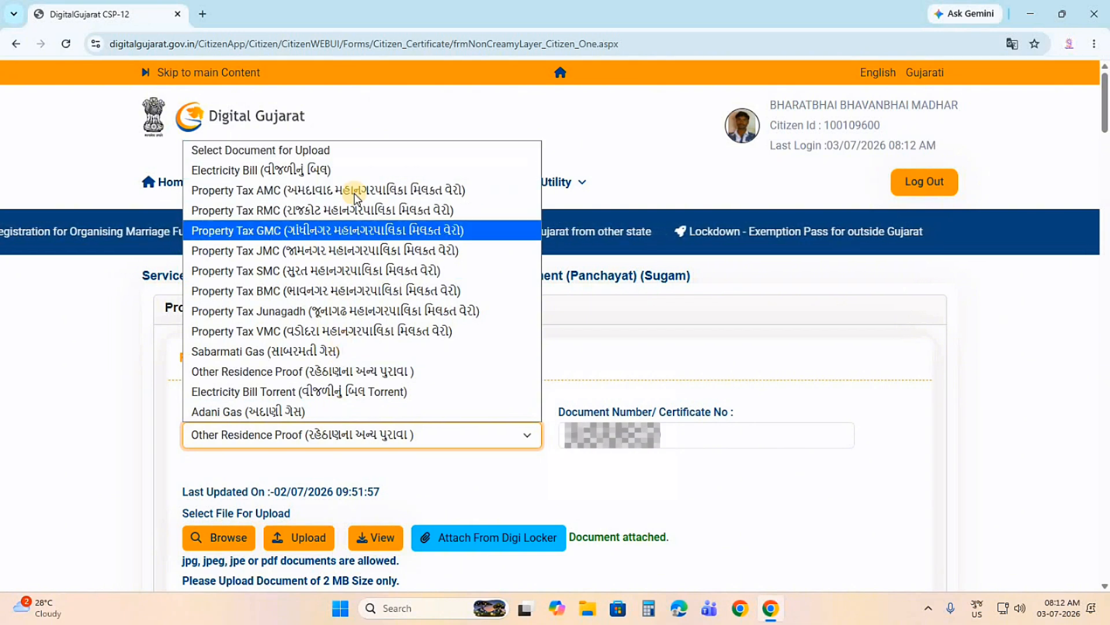
pyautogui.click(355, 469)
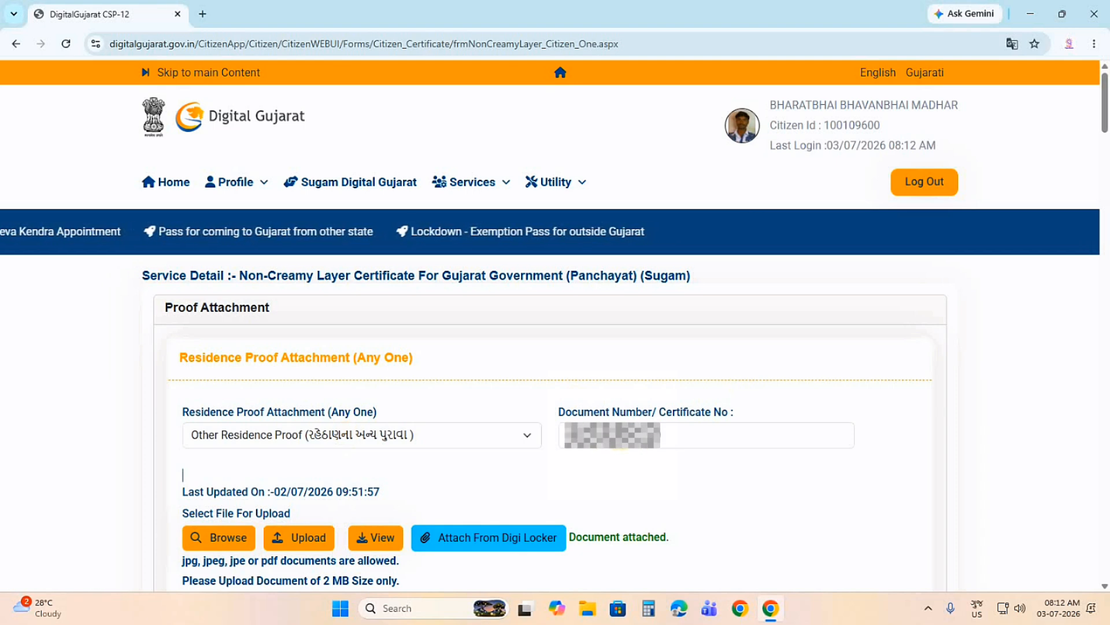
pyautogui.click(219, 539)
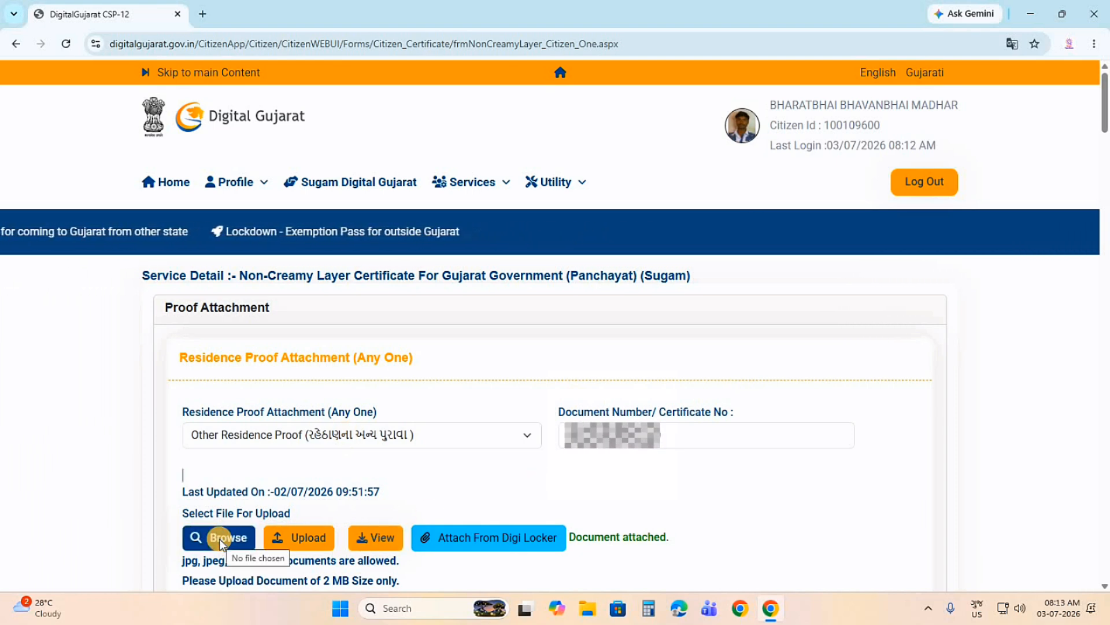
pyautogui.click(297, 541)
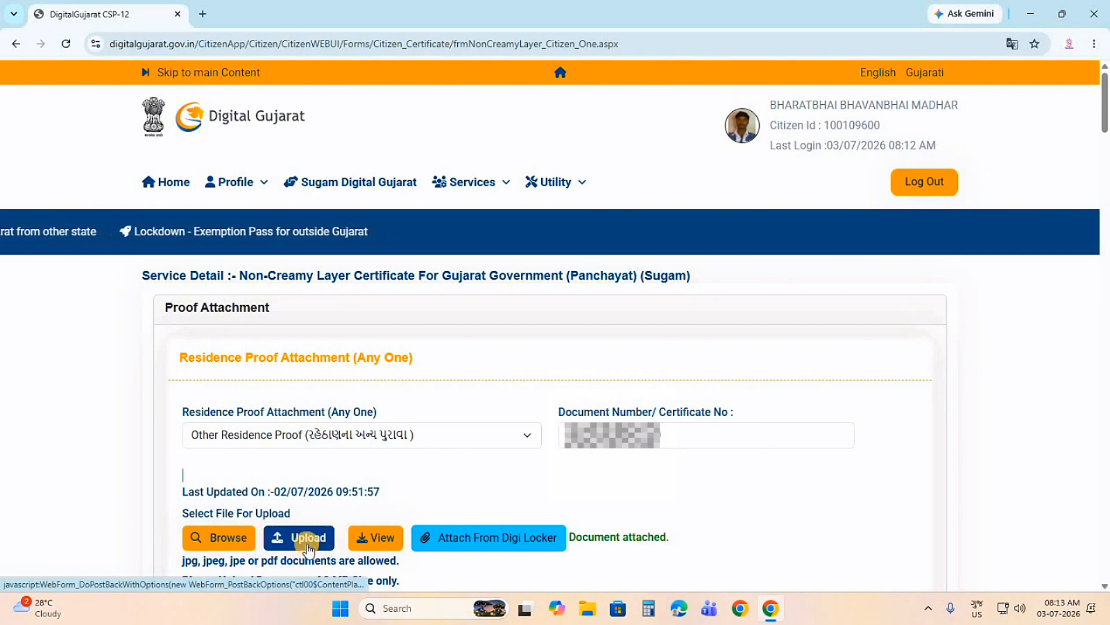
pyautogui.click(373, 539)
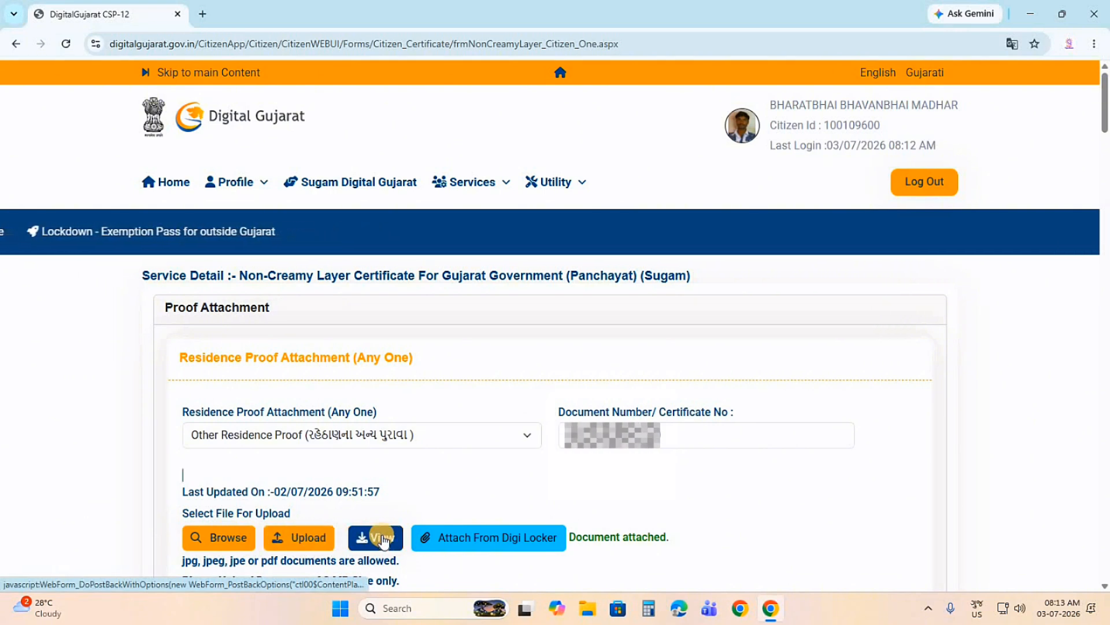
# - Check the Revenue Record (7/12 Extract) section and the document choices for the applicant's caste certificate
pyautogui.scroll(-5, 717, 457)
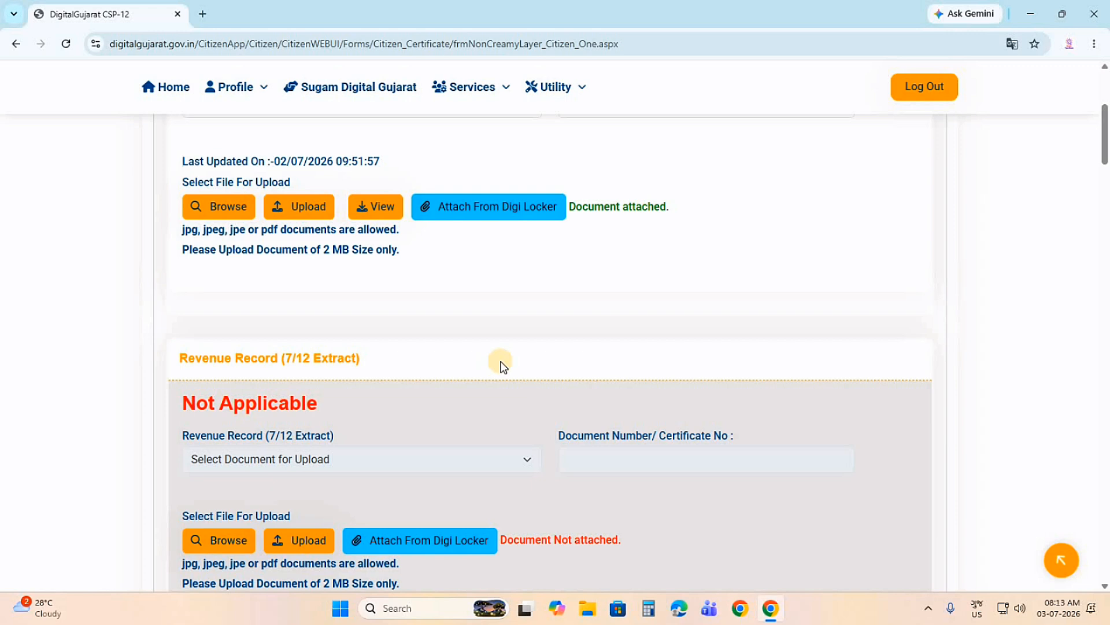
pyautogui.scroll(5, 501, 362)
pyautogui.scroll(-9, 500, 362)
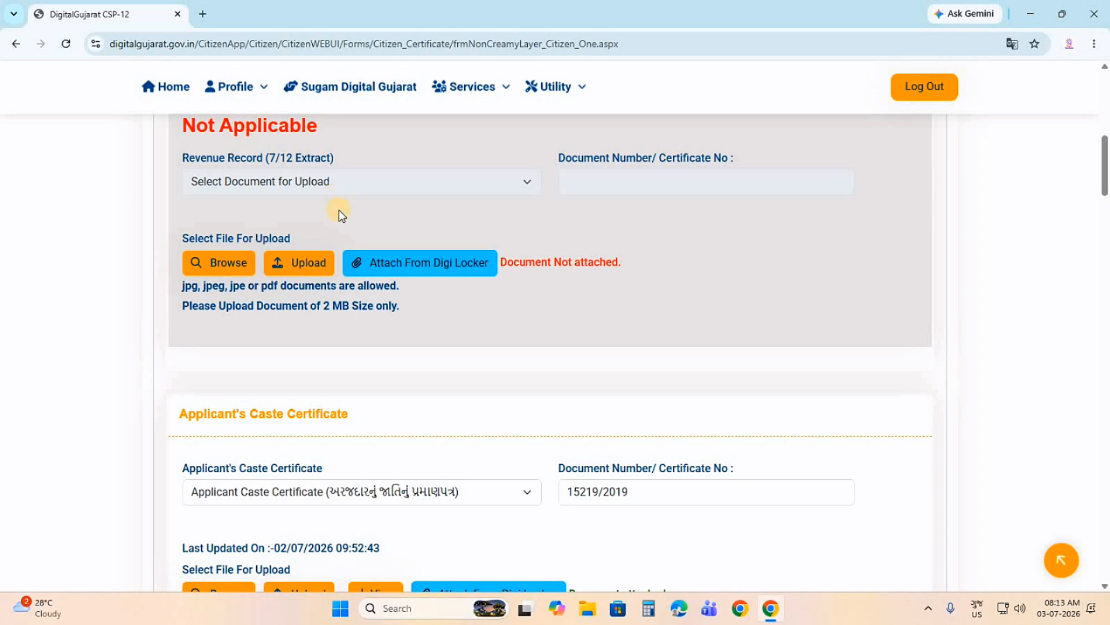
pyautogui.click(319, 262)
pyautogui.moveTo(1104, 183); pyautogui.dragTo(1106, 214)
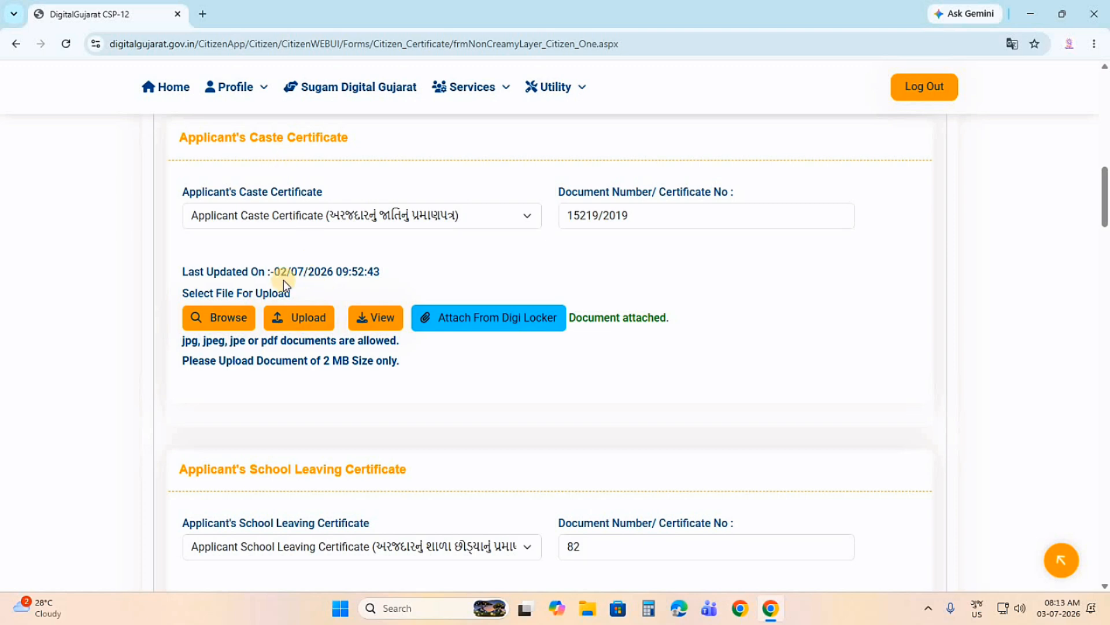
pyautogui.click(356, 212)
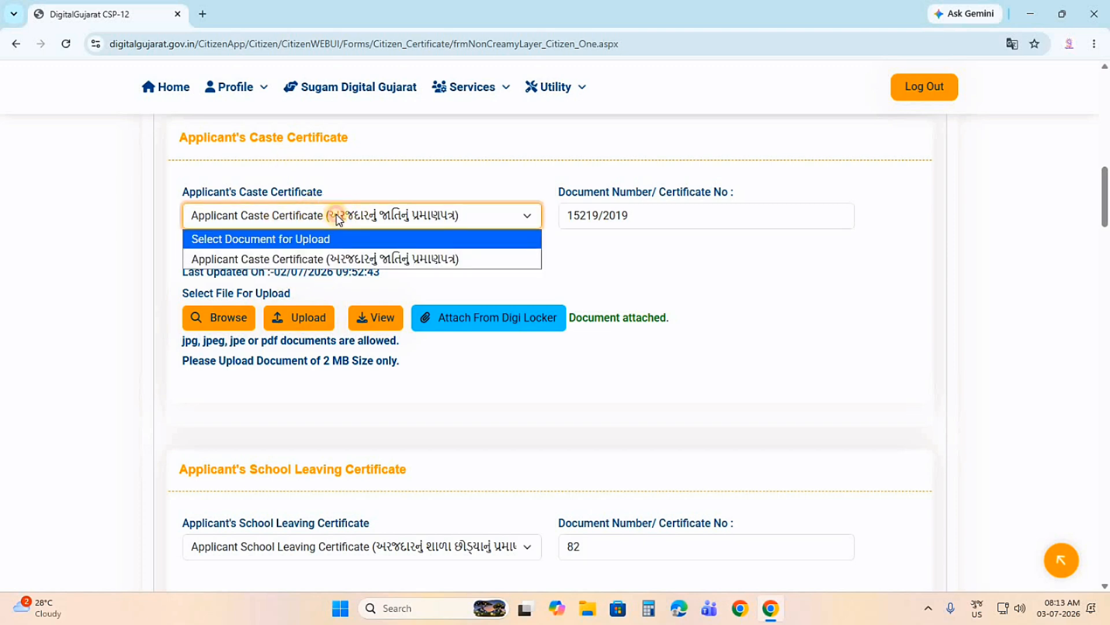
pyautogui.click(335, 214)
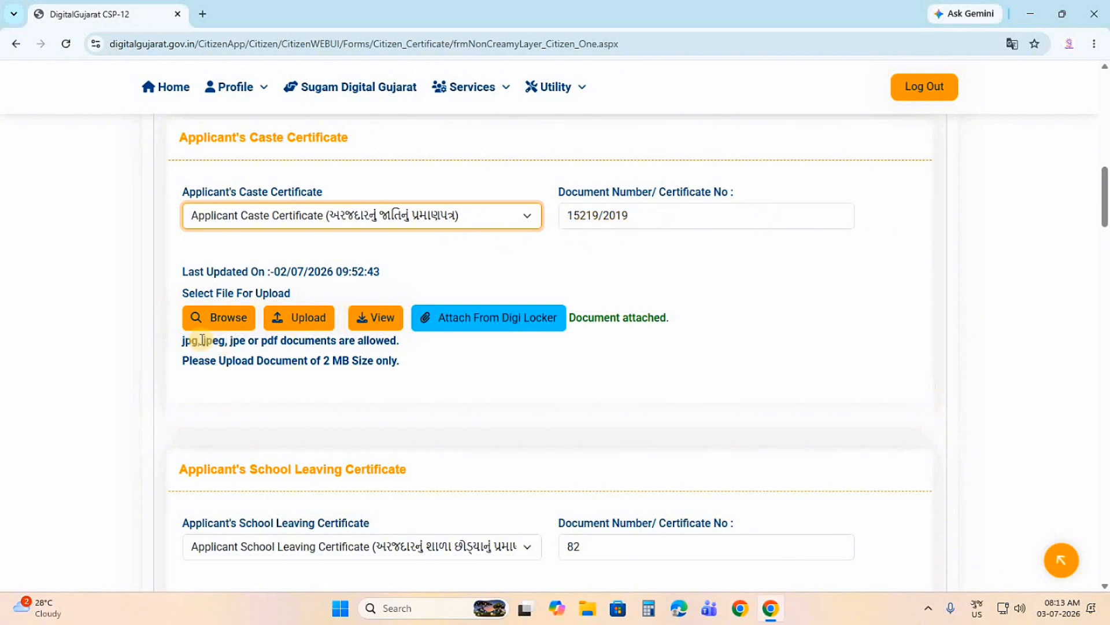
pyautogui.click(234, 324)
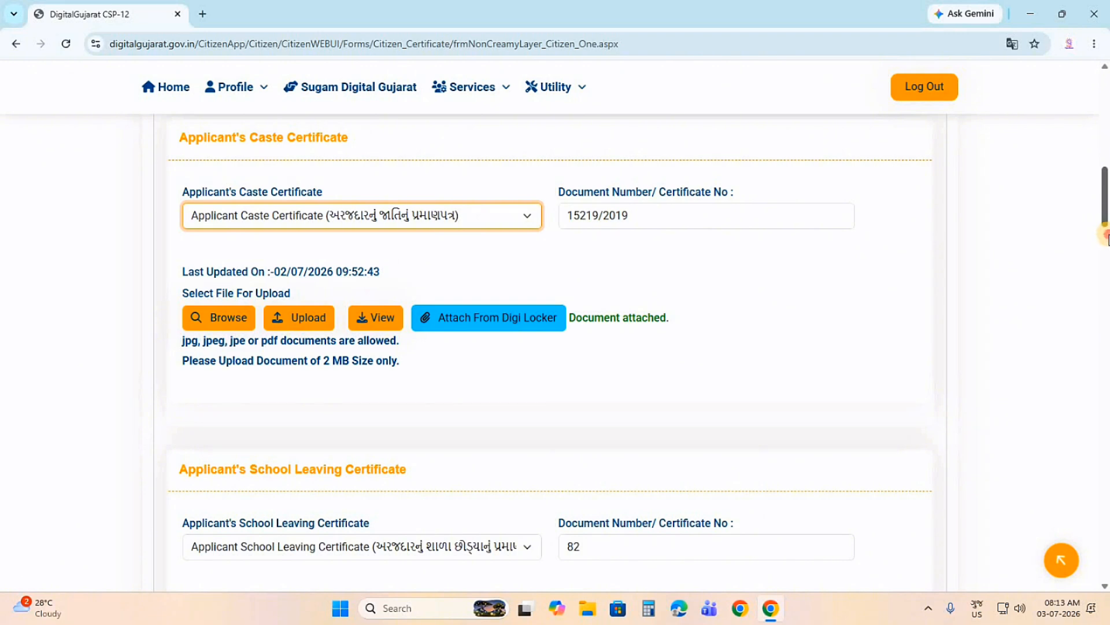
# - Review the school leaving certificate attachment and the document choices for the father's income proof of the last 3 years
pyautogui.scroll(-4, 1105, 247)
pyautogui.scroll(-1, 463, 198)
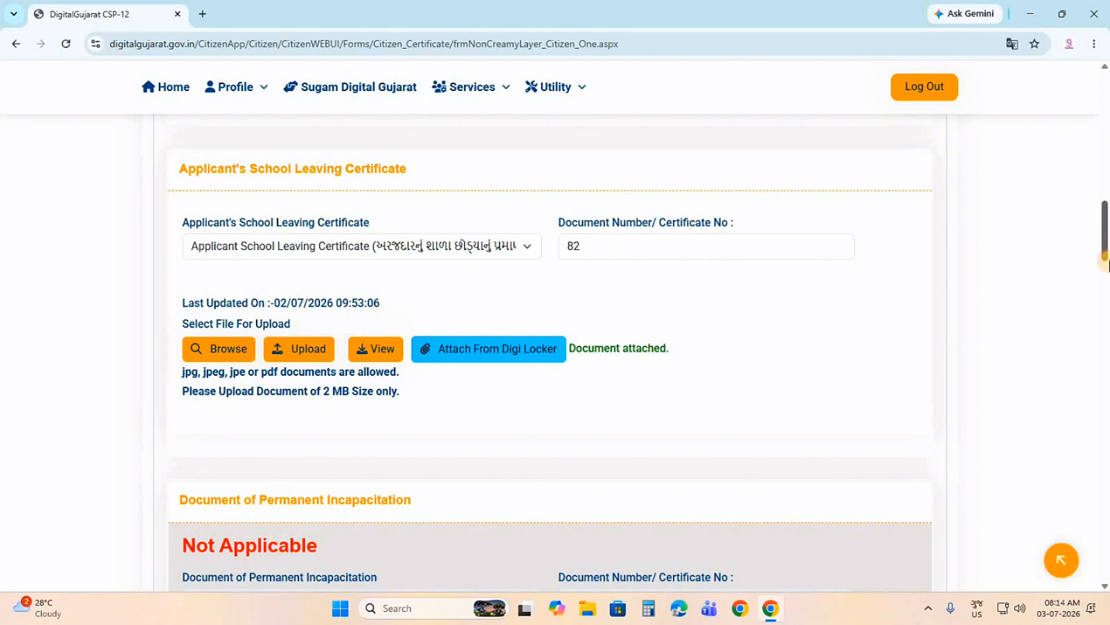
pyautogui.scroll(-3, 1106, 266)
pyautogui.moveTo(1106, 269); pyautogui.dragTo(1106, 276)
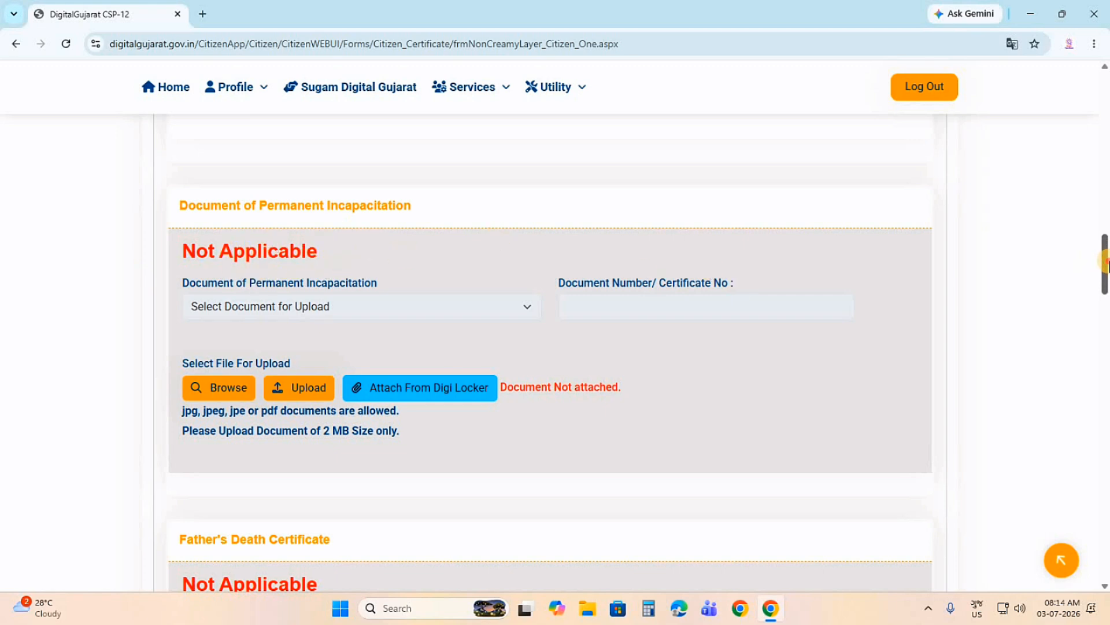
pyautogui.moveTo(1106, 258); pyautogui.dragTo(1106, 365)
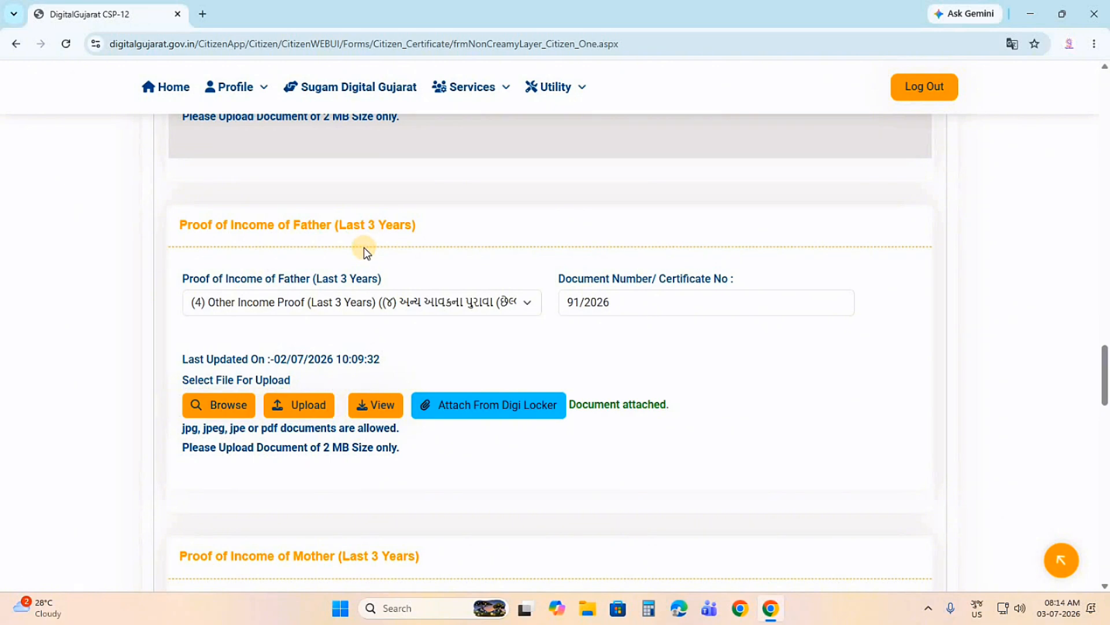
pyautogui.click(428, 297)
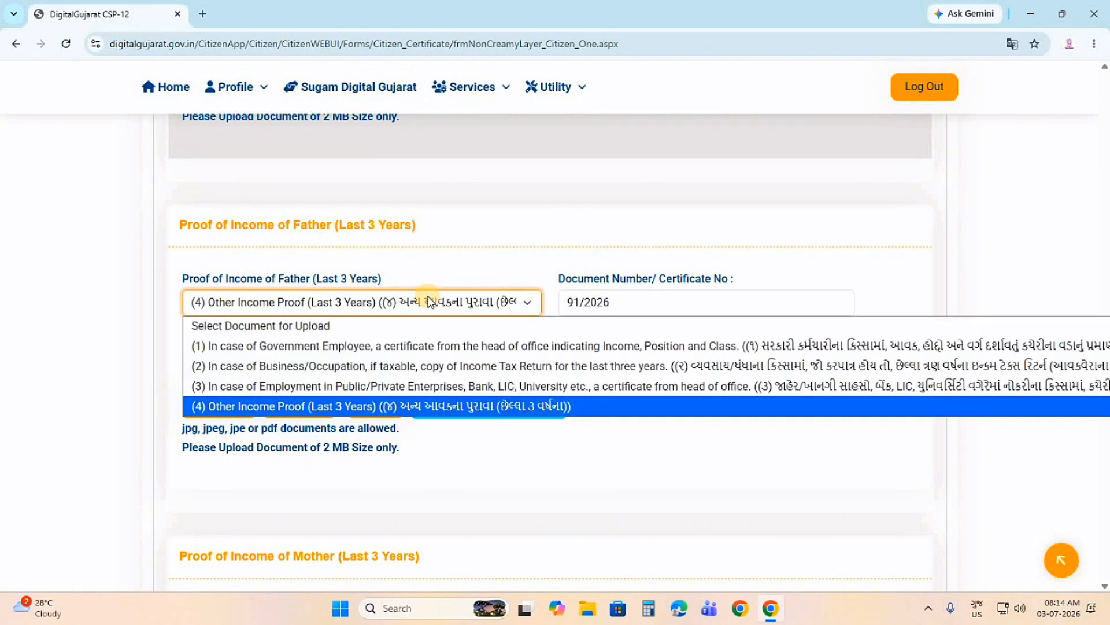
pyautogui.click(554, 303)
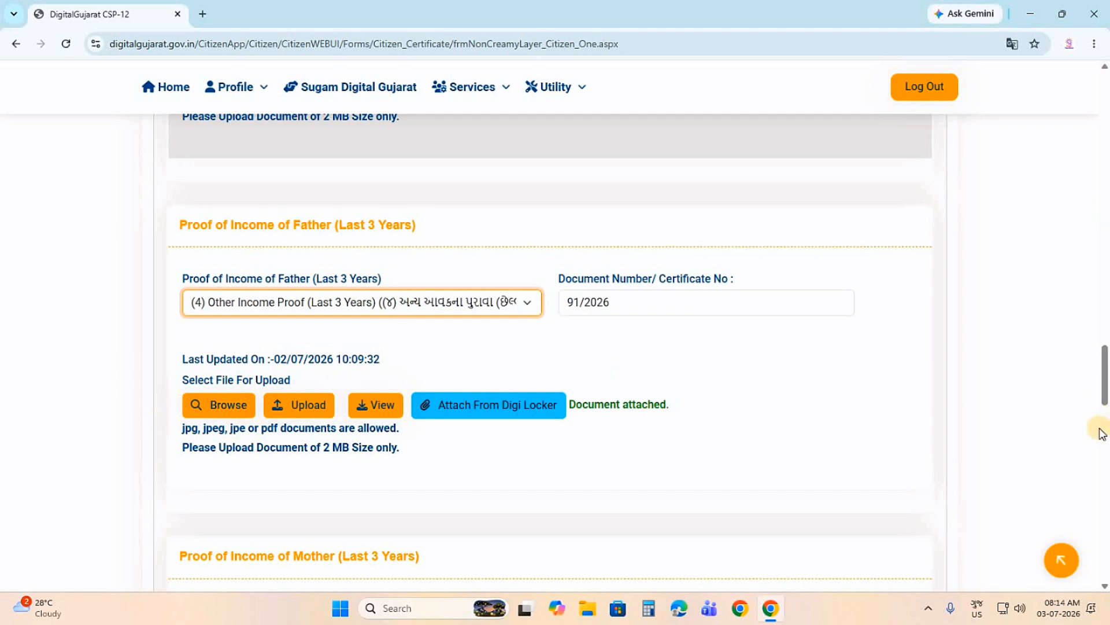
# - Review the Proof of Income of Mother section and the document choices for the Panchnamu (Parishishth-3 Talati Panchnamu)
pyautogui.scroll(-3, 1107, 393)
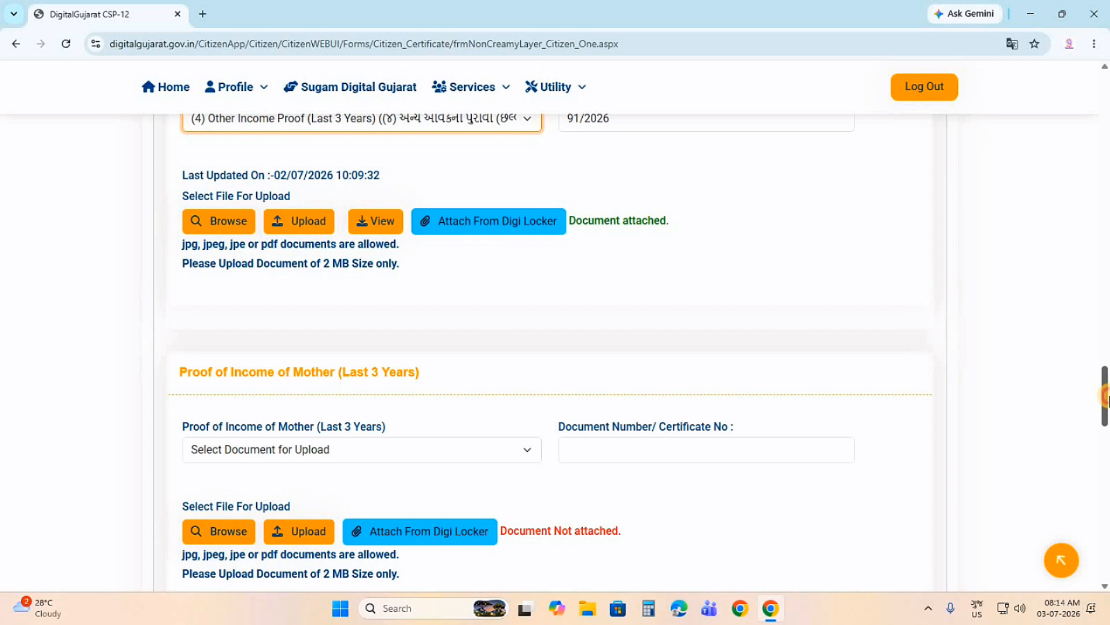
pyautogui.scroll(-1, 1107, 398)
pyautogui.scroll(-5, 1106, 421)
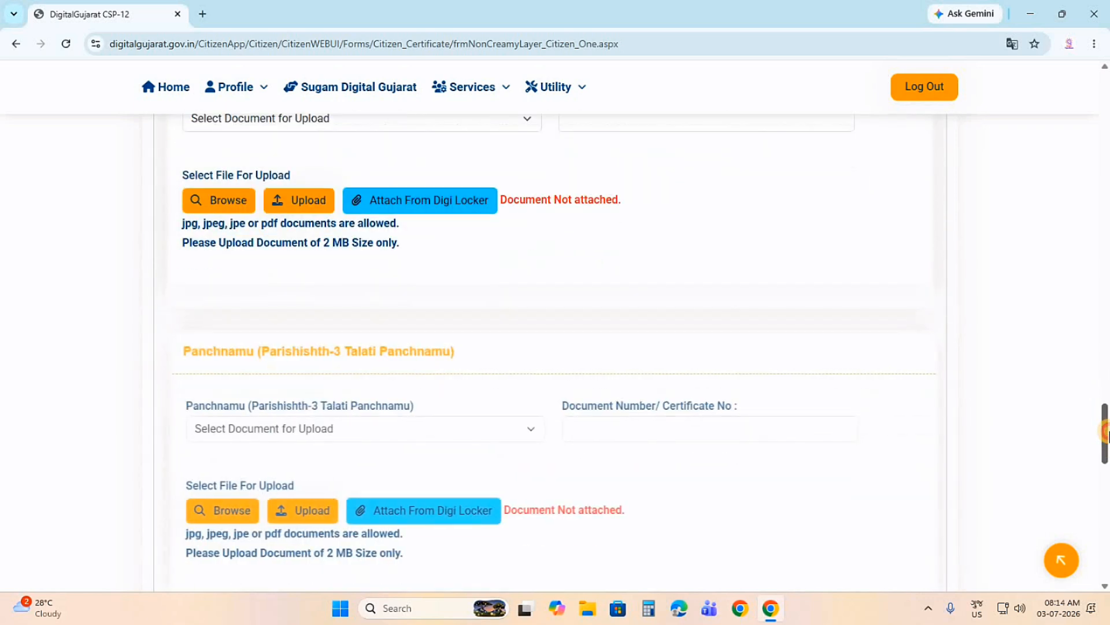
pyautogui.scroll(-1, 1107, 440)
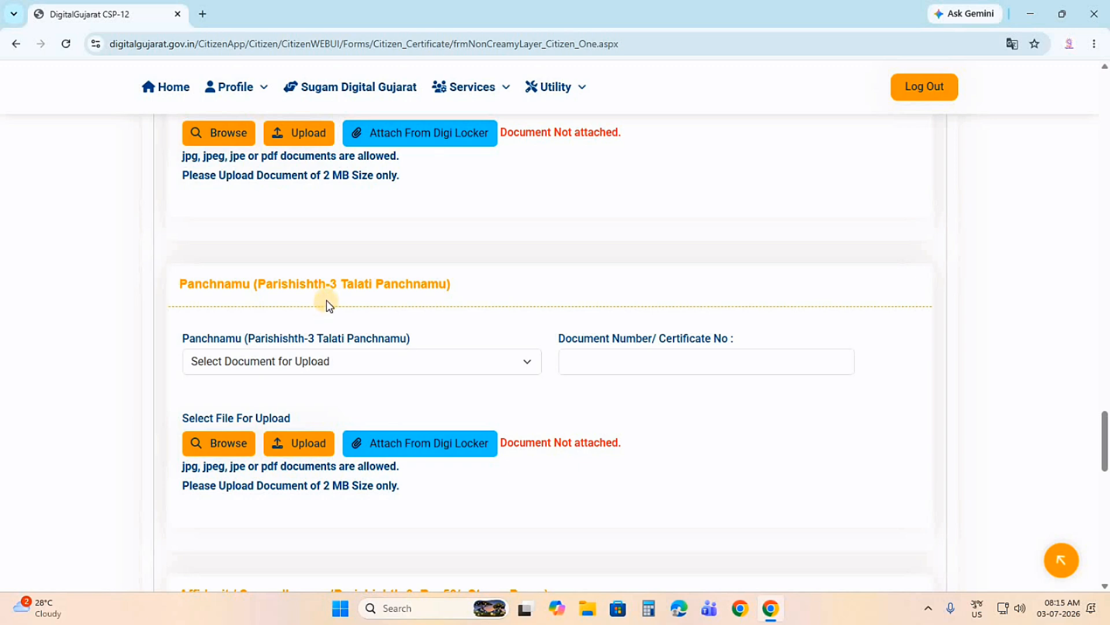
pyautogui.click(374, 366)
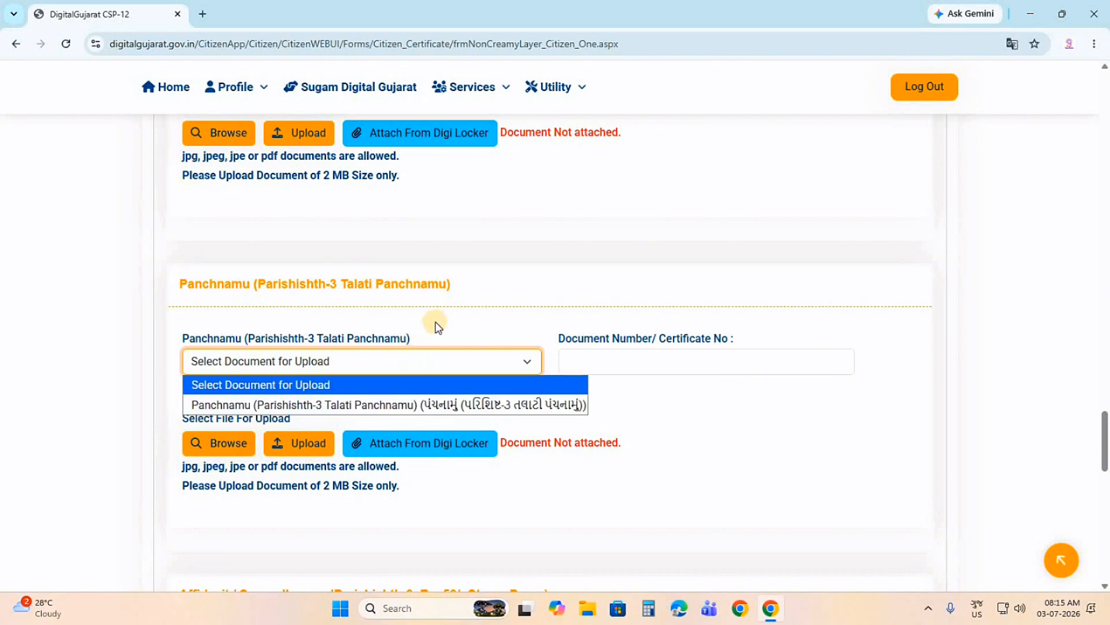
pyautogui.click(219, 479)
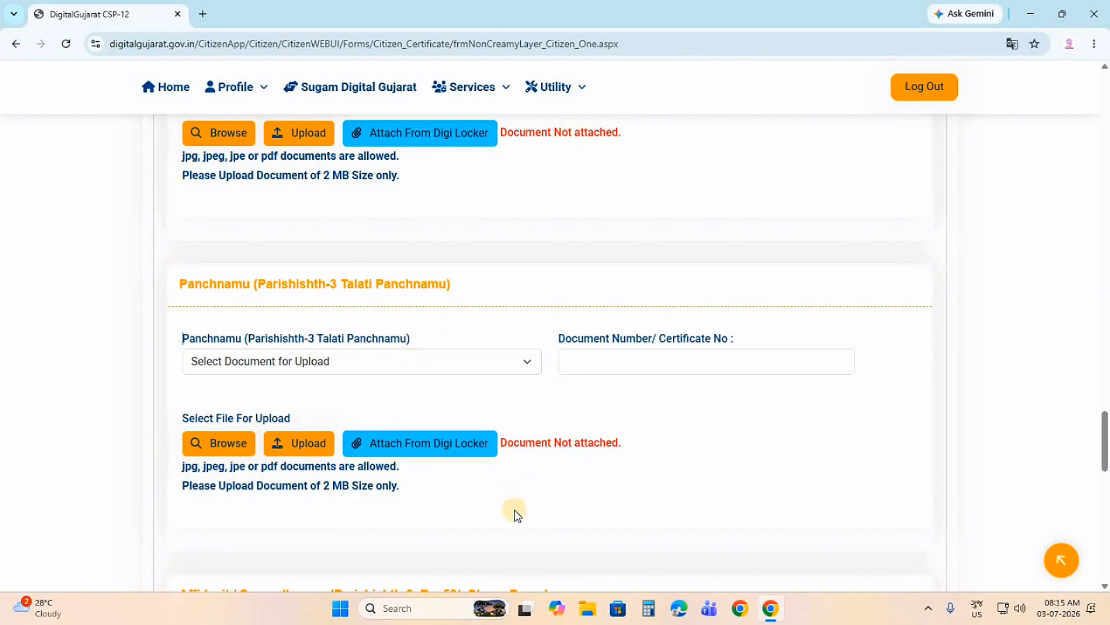
# - Check the document choices and attachment for the Affidavit / Sogandhnamu (Parishishth-3, Rs. 50/- Stamp Paper)
pyautogui.moveTo(1105, 444); pyautogui.dragTo(1106, 483)
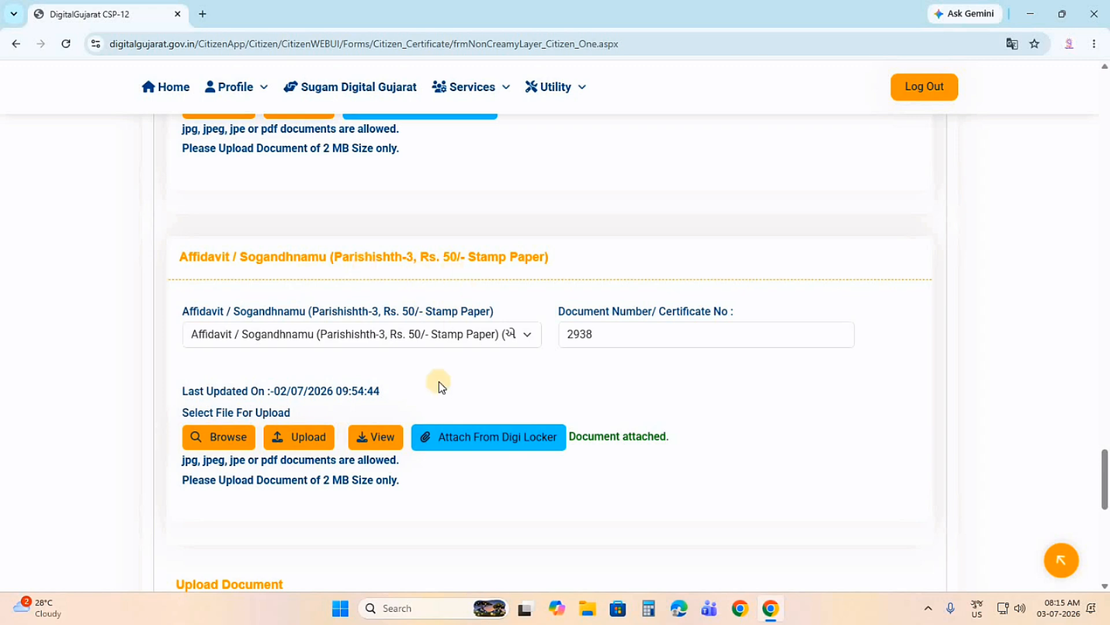
pyautogui.click(457, 333)
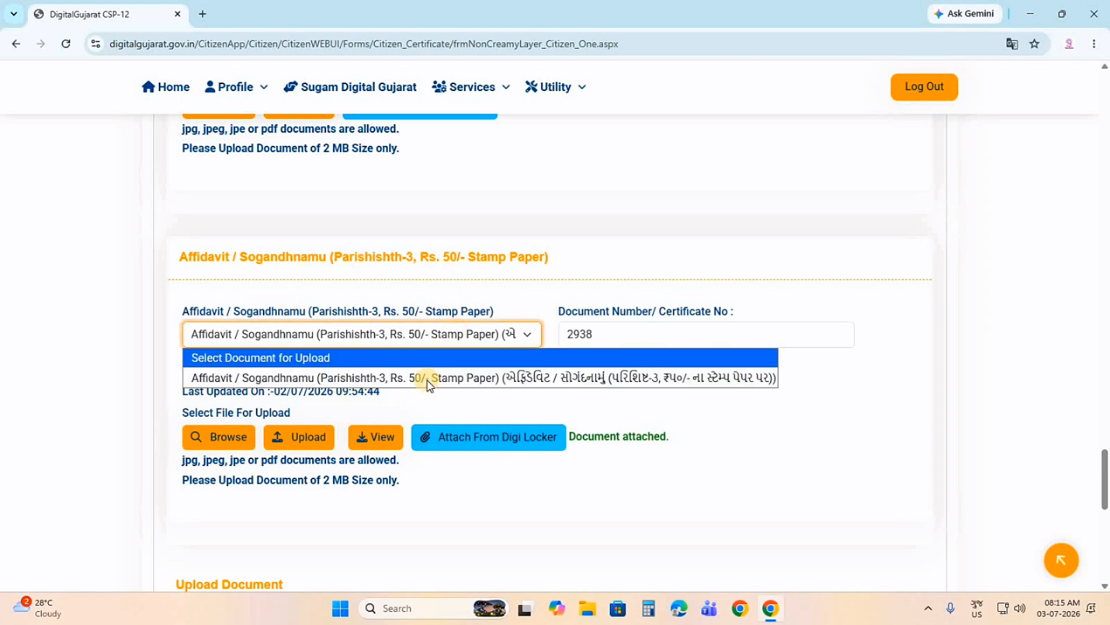
pyautogui.click(500, 309)
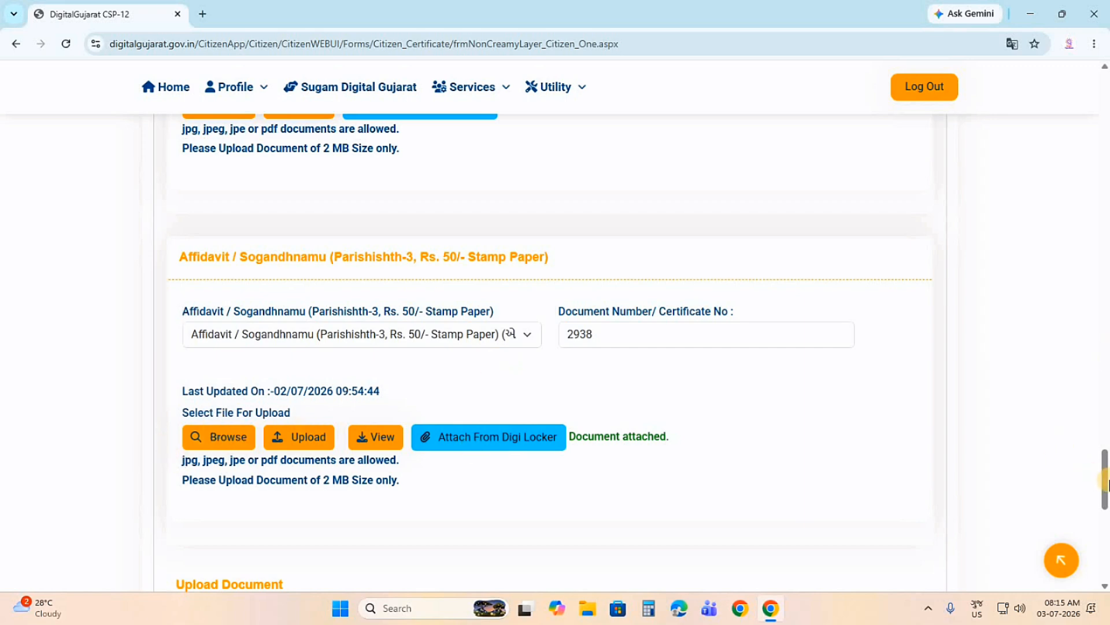
pyautogui.moveTo(1106, 492); pyautogui.dragTo(1105, 506)
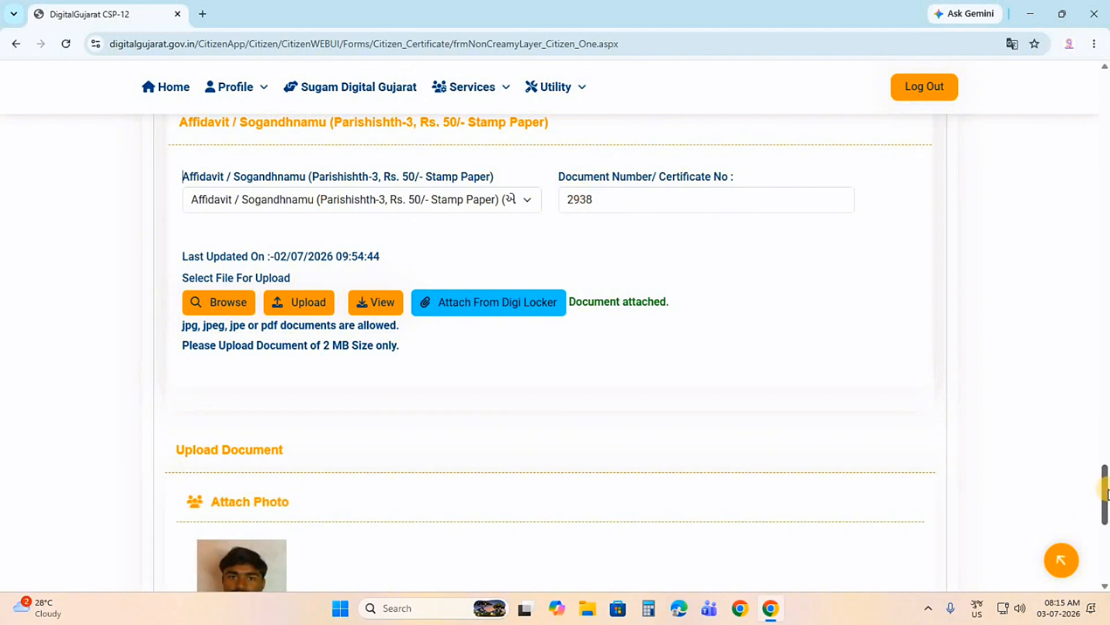
# - Accept the declaration below the attached photo and try to submit the application
pyautogui.moveTo(1108, 489); pyautogui.dragTo(1105, 525)
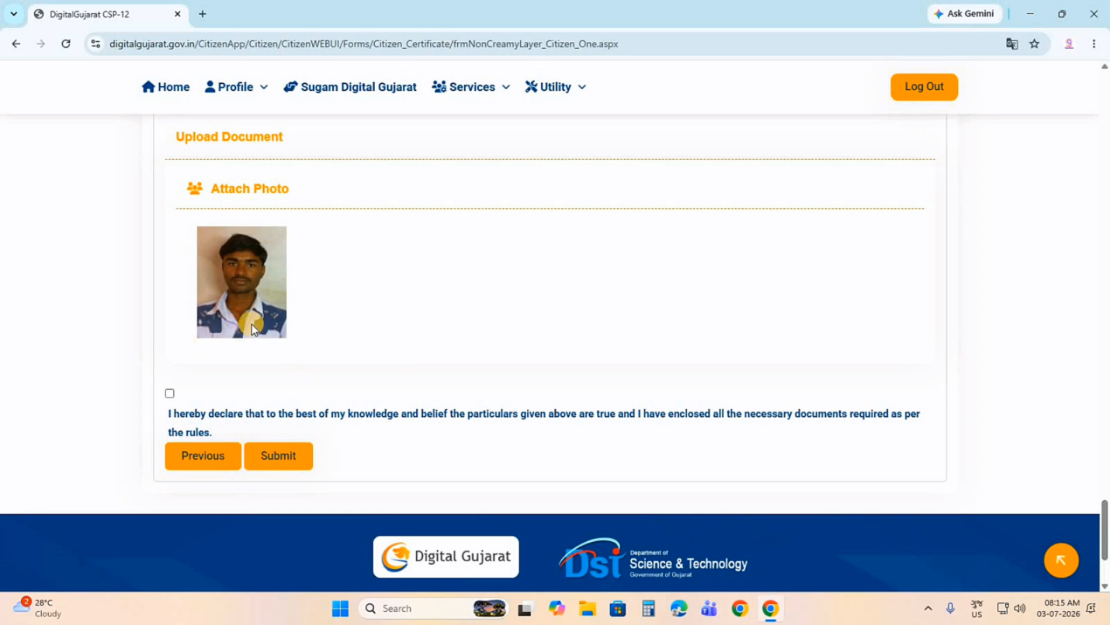
pyautogui.click(168, 394)
pyautogui.click(292, 463)
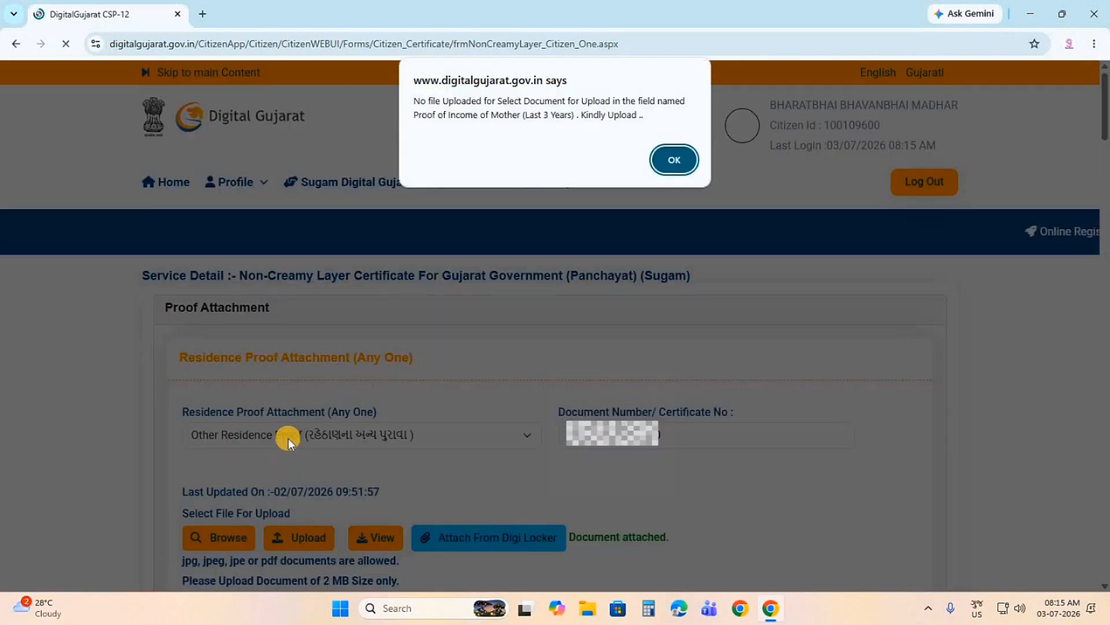
pyautogui.click(678, 161)
# - Examine the Proof of Income of Mother, Panchnamu and Affidavit sections for missing document uploads
pyautogui.scroll(5, 593, 374)
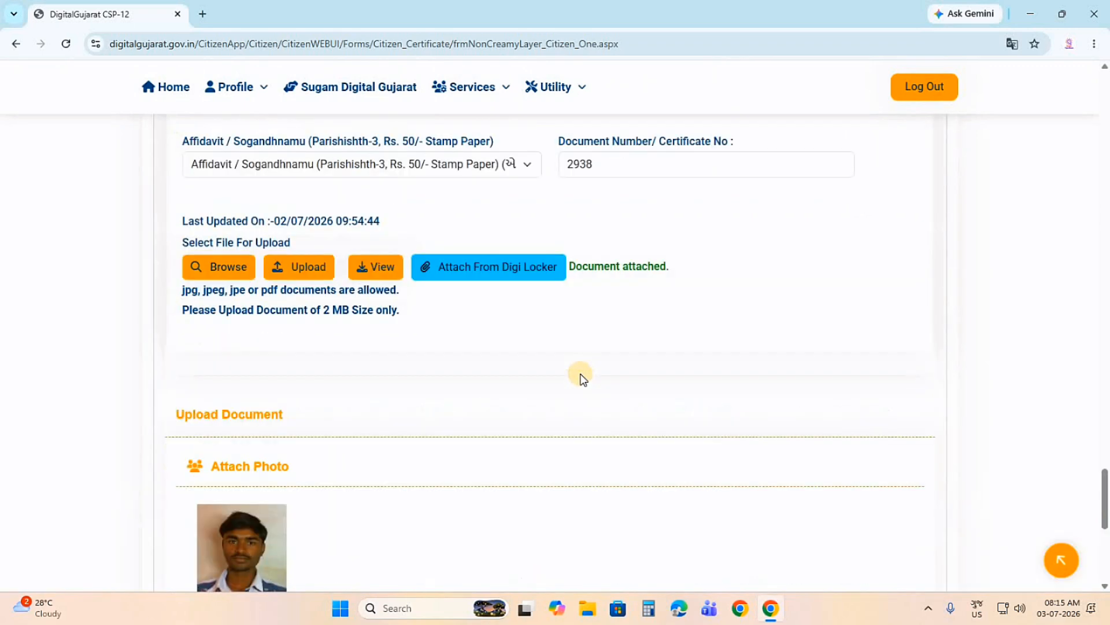
pyautogui.scroll(10, 581, 376)
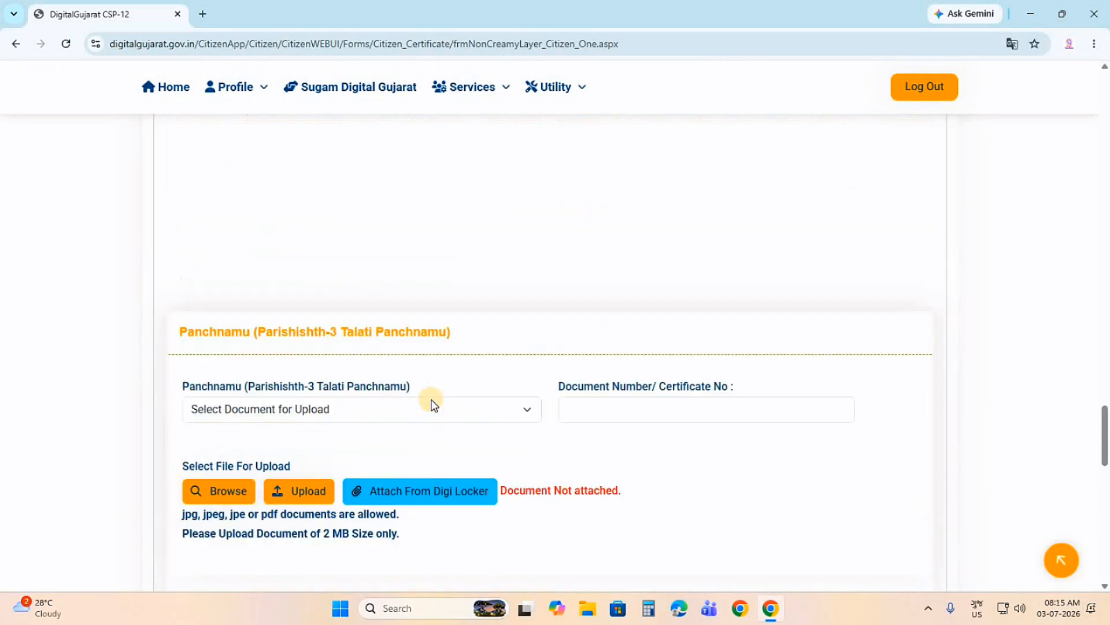
pyautogui.scroll(-5, 362, 401)
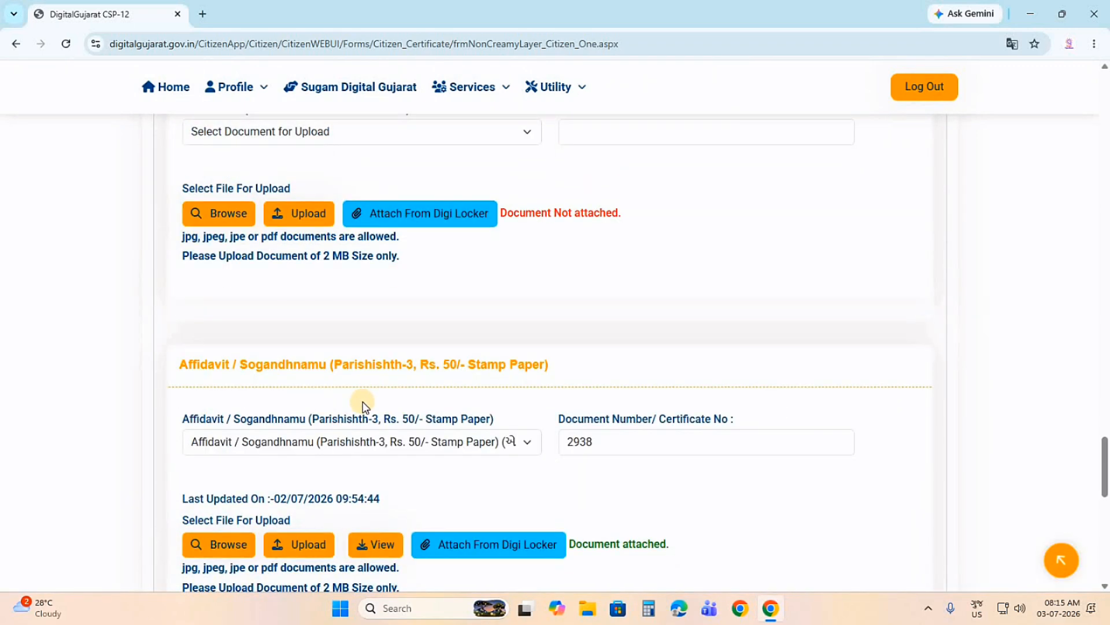
pyautogui.scroll(-5, 363, 401)
pyautogui.scroll(10, 352, 374)
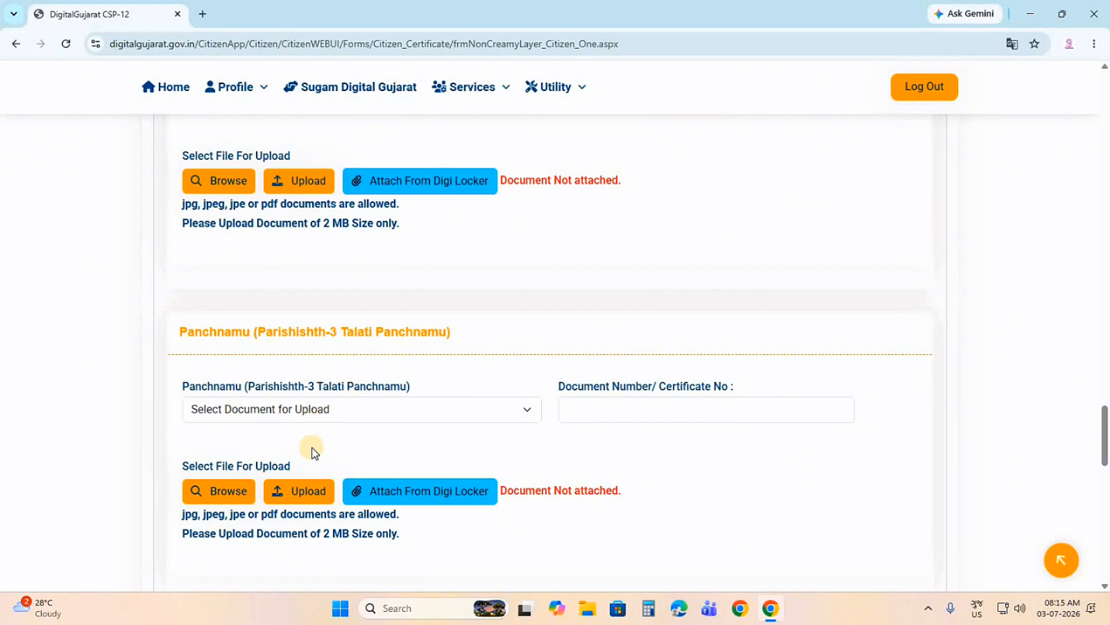
pyautogui.click(211, 488)
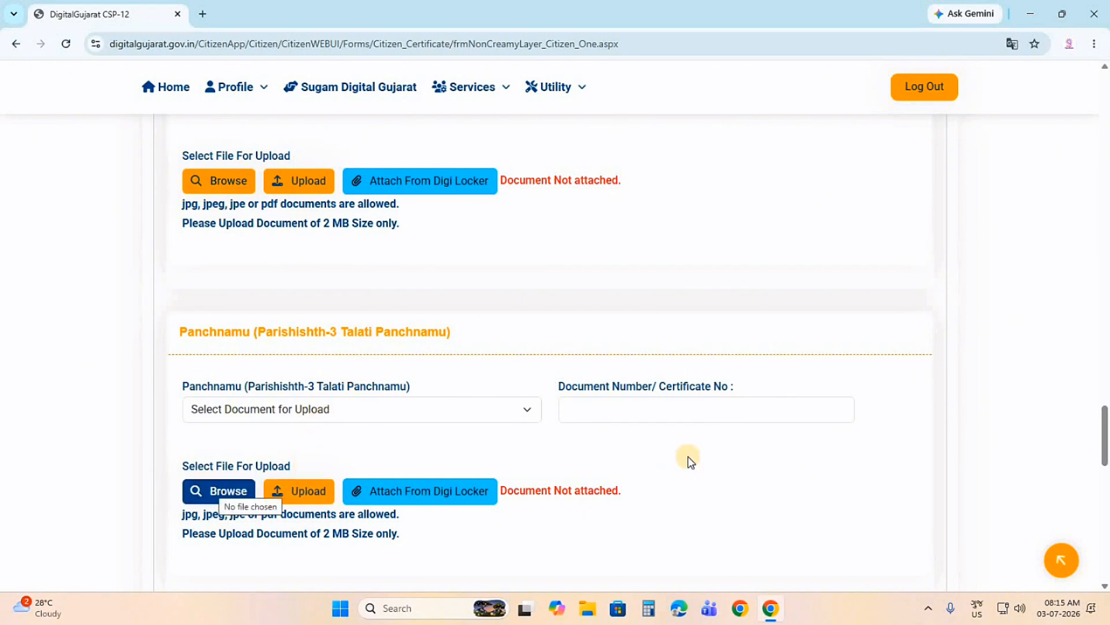
pyautogui.scroll(-6, 633, 413)
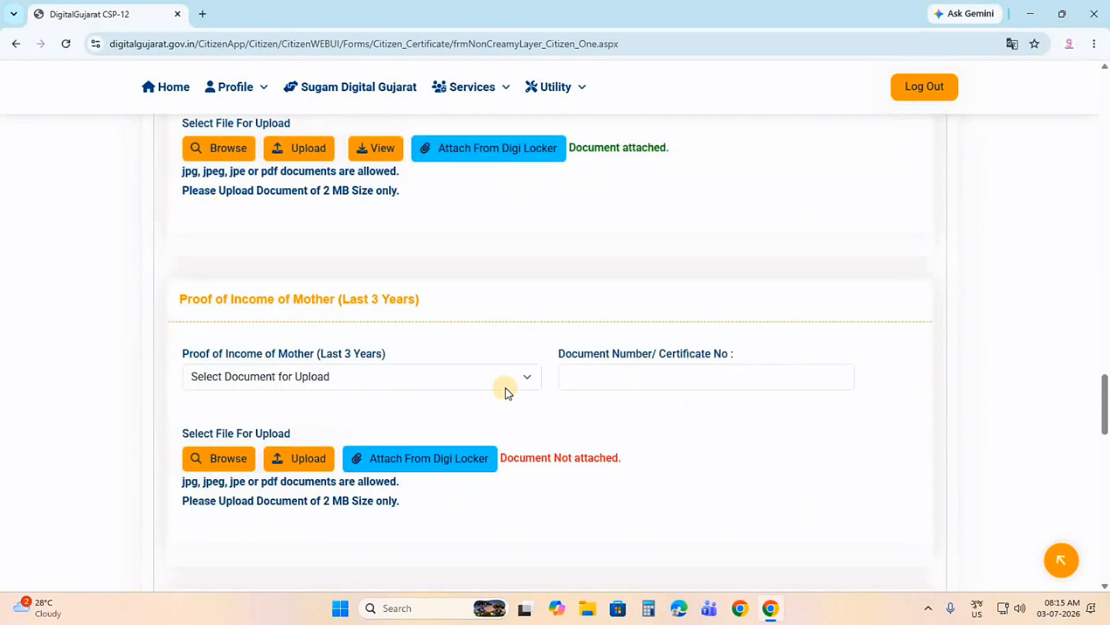
pyautogui.scroll(5, 505, 388)
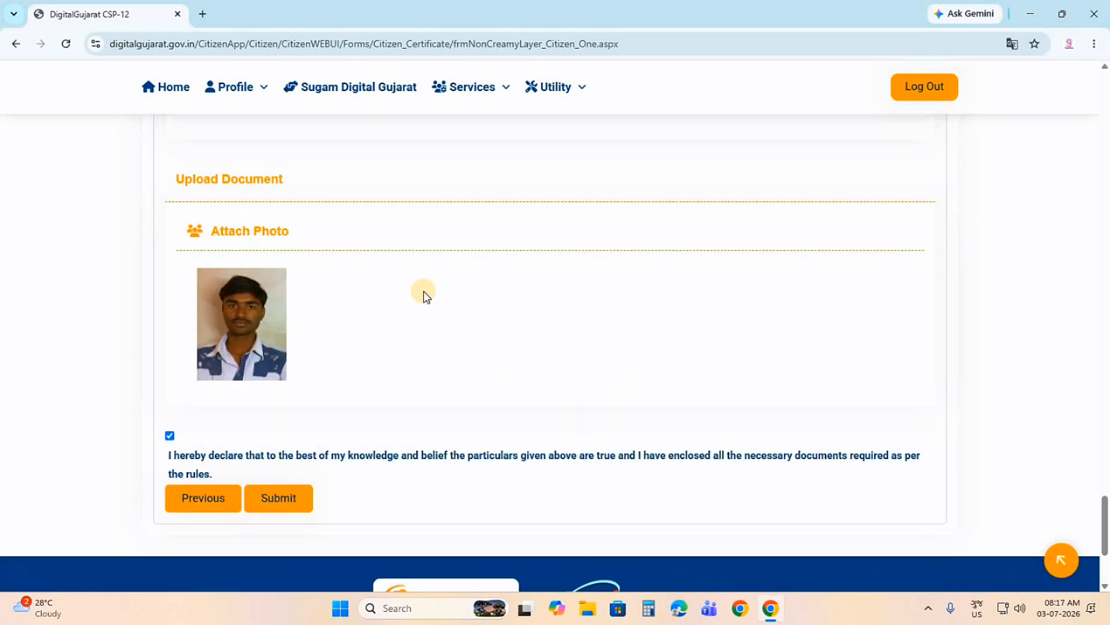
# - Confirm the declaration, submit the application with its proof attachments and continue to the eSign process
pyautogui.click(170, 436)
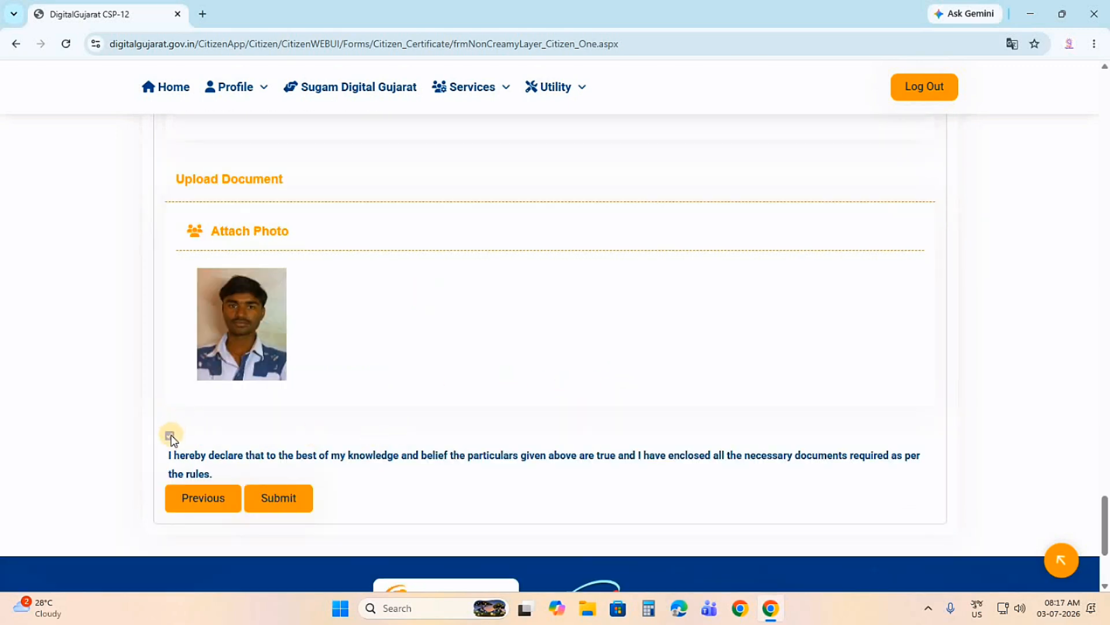
pyautogui.click(277, 509)
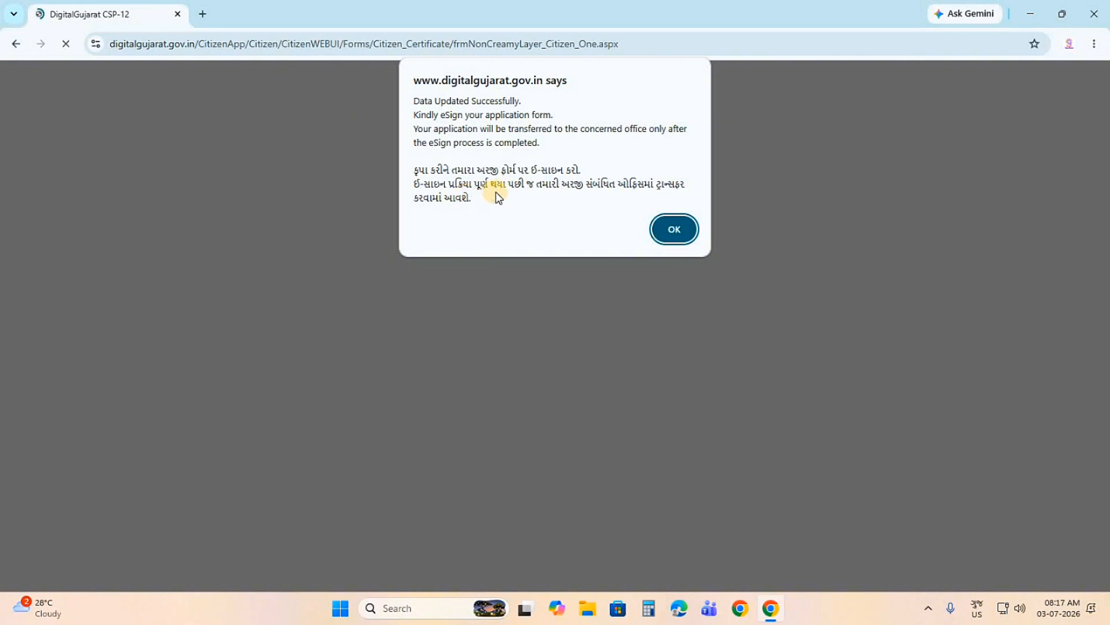
pyautogui.click(674, 229)
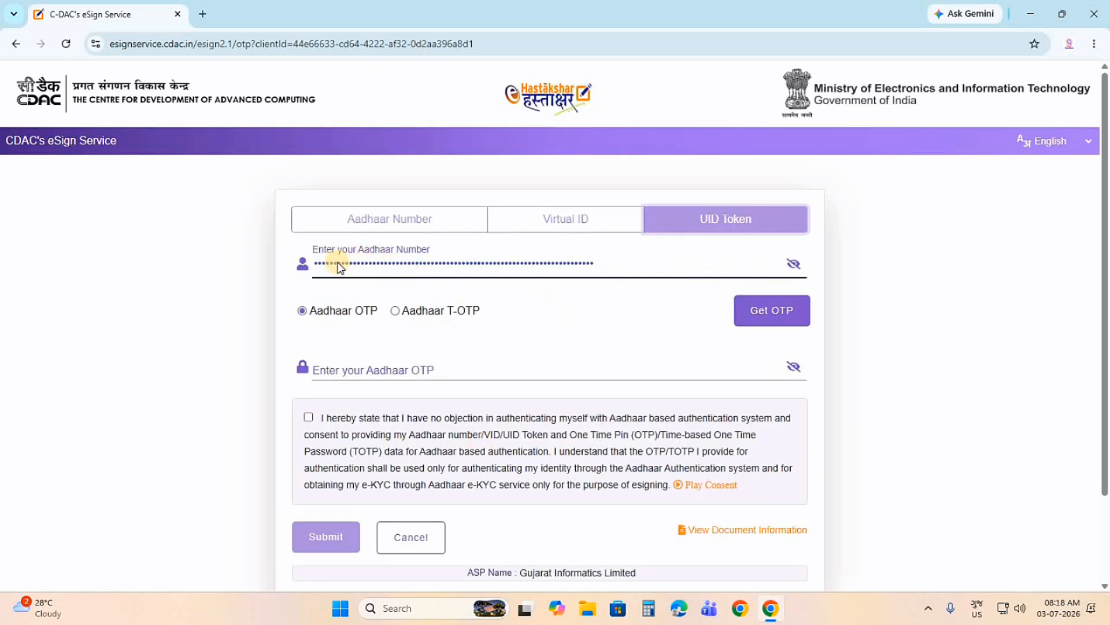
# - Request an Aadhaar OTP, enter it in the OTP field, give the authentication consent and submit the eSign
pyautogui.click(756, 311)
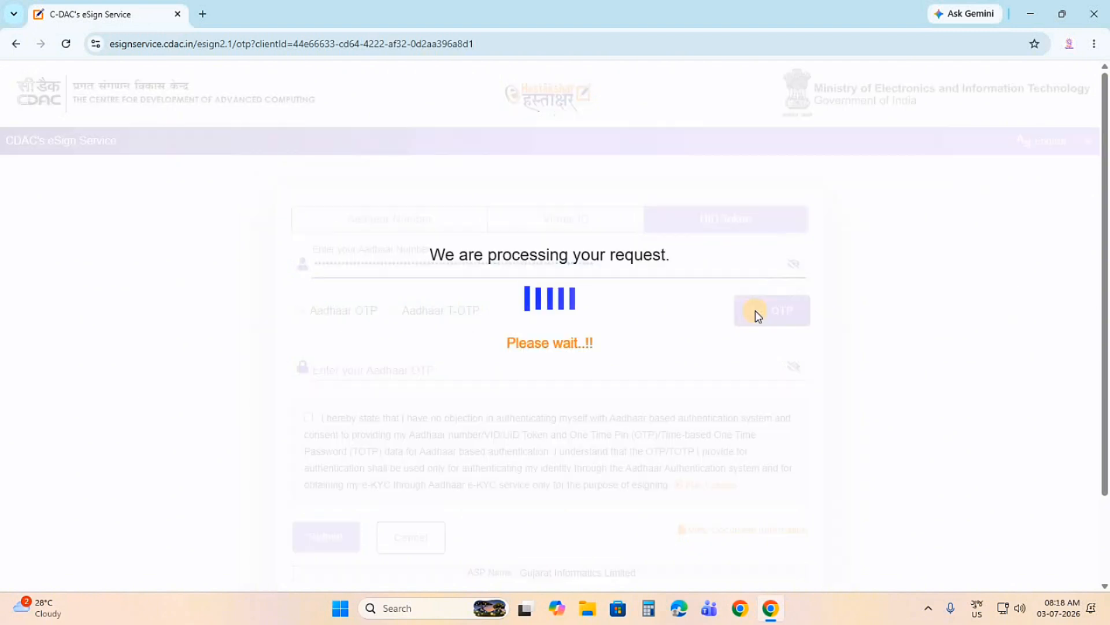
pyautogui.click(375, 370)
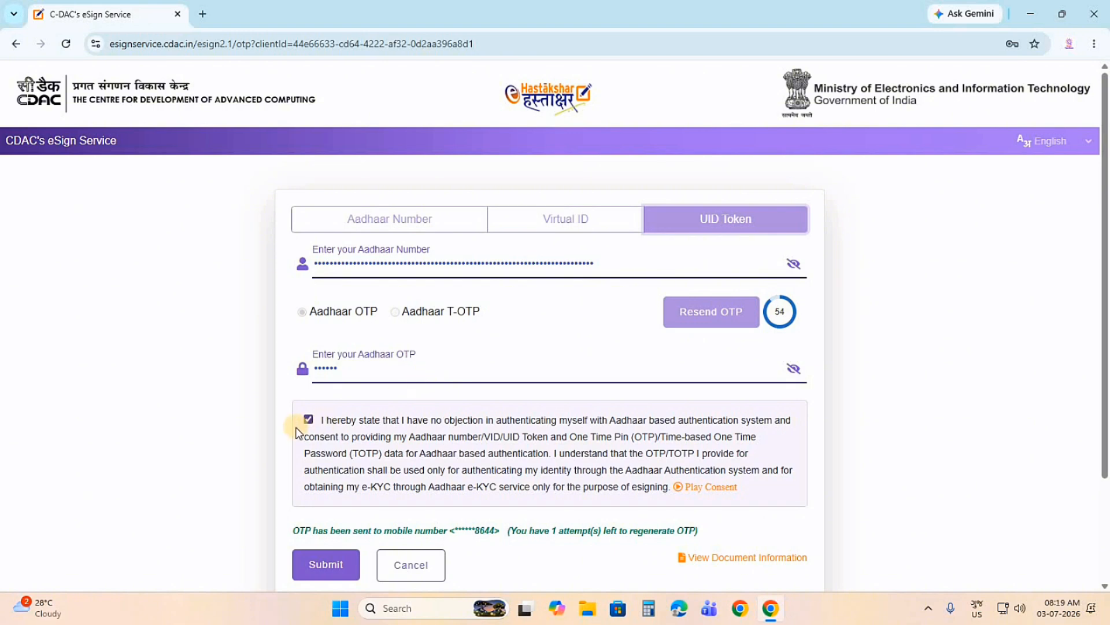
pyautogui.click(317, 564)
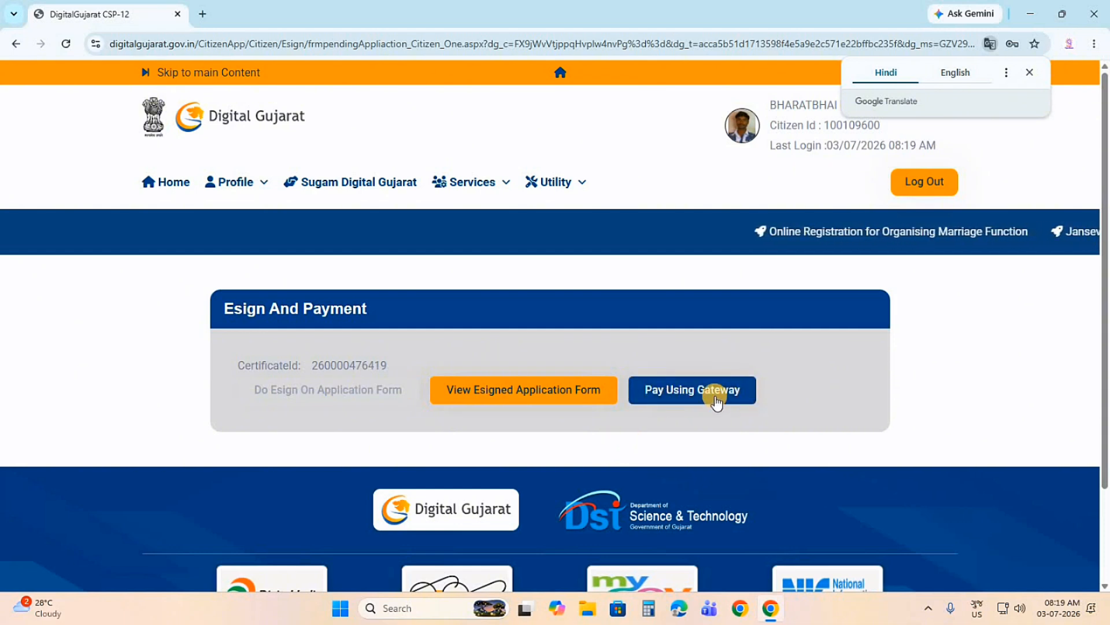
# - Choose gateway payment for the eSigned application, review the payment details and proceed to pay the fee
pyautogui.click(694, 389)
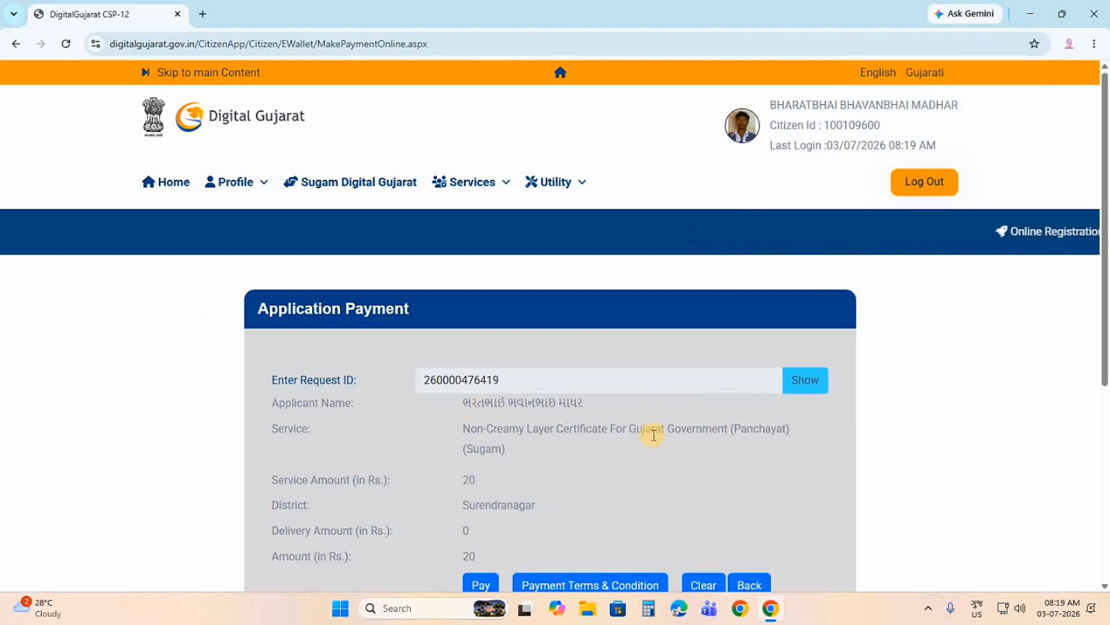
pyautogui.scroll(-5, 646, 433)
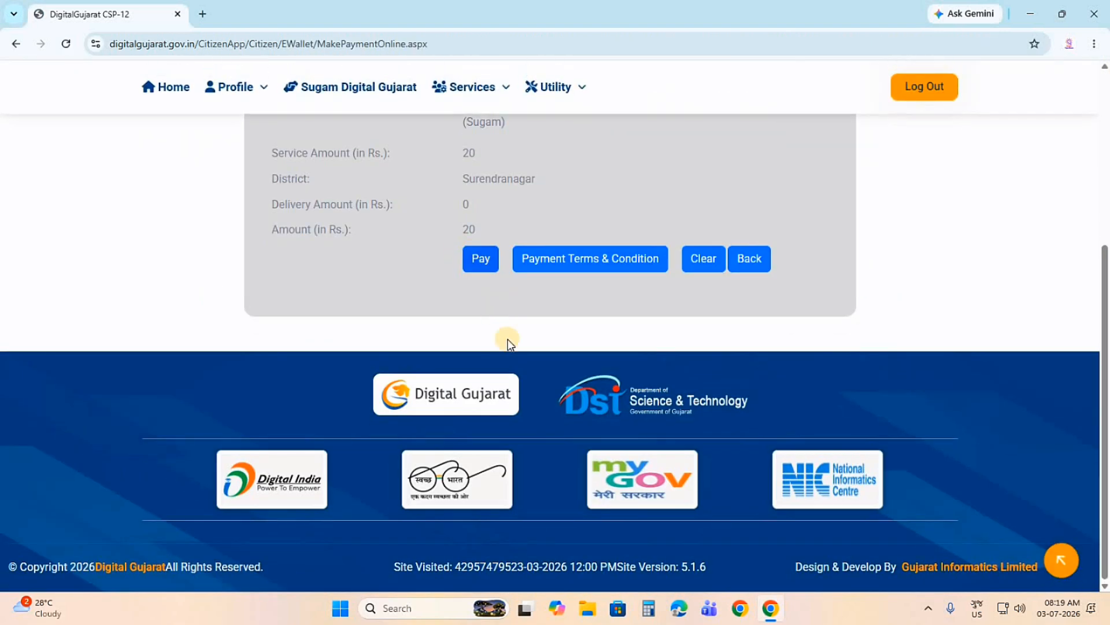
pyautogui.scroll(5, 506, 339)
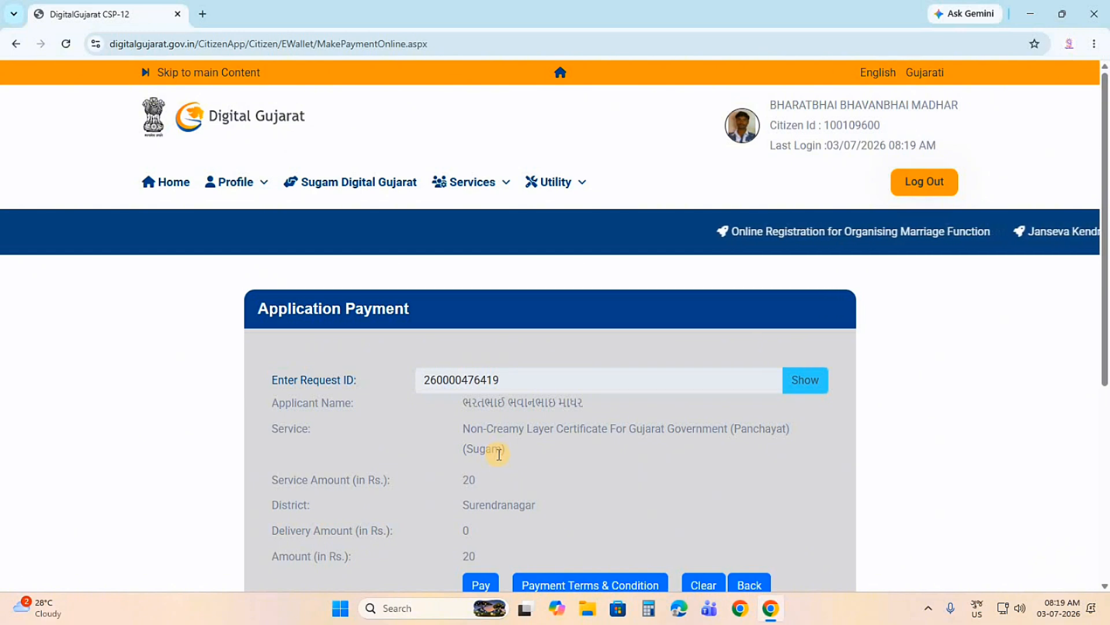
pyautogui.scroll(-5, 481, 263)
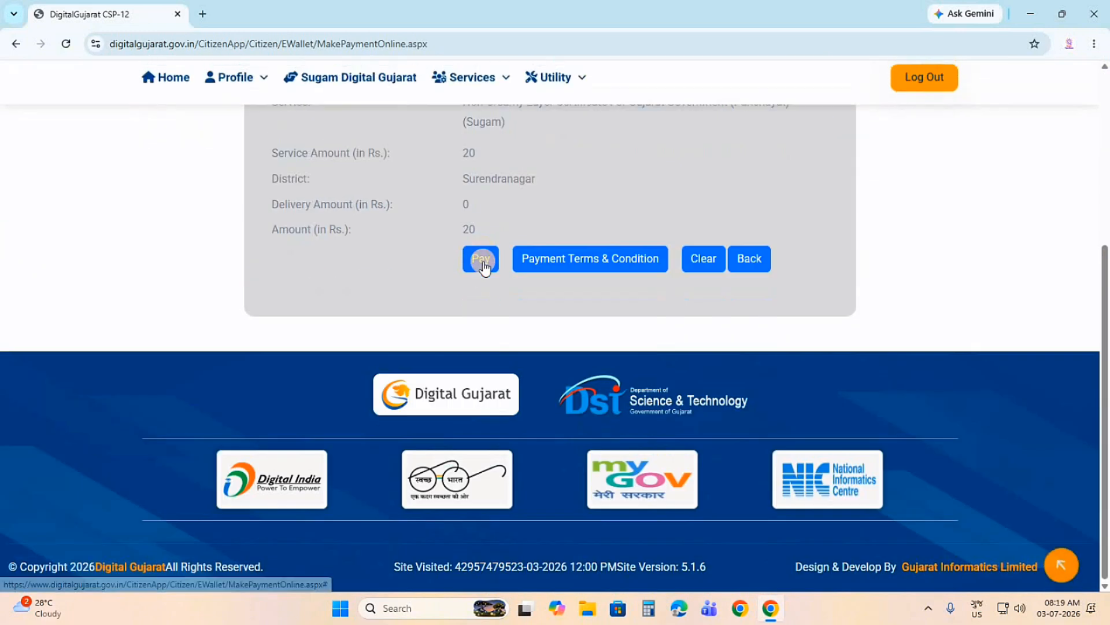
pyautogui.click(481, 259)
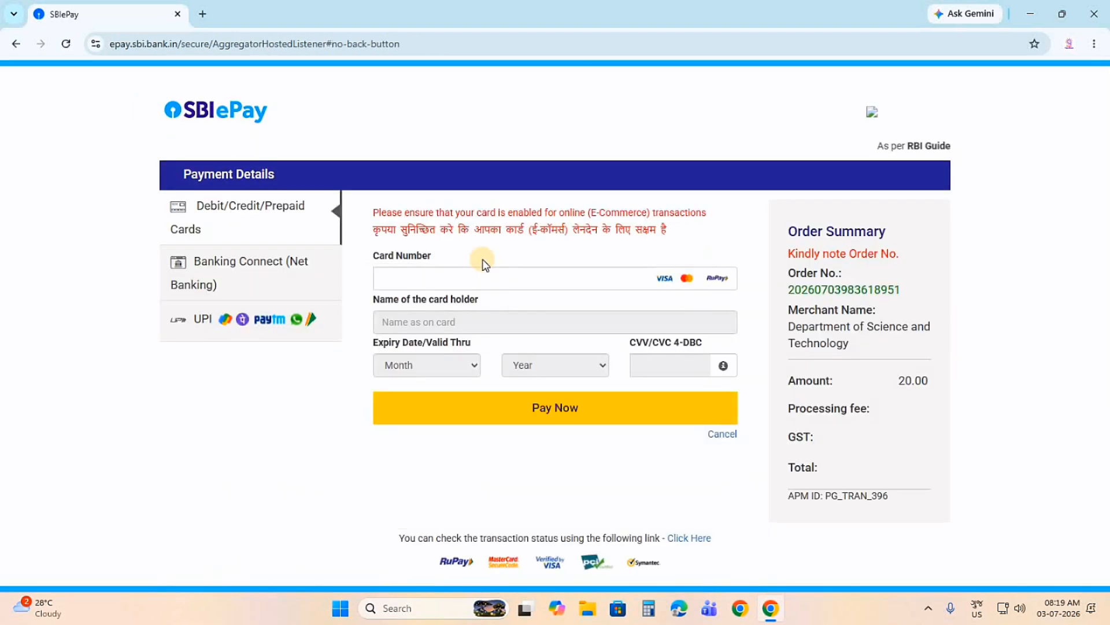
# - Choose UPI with the UPI QR option on the SBIePay page and pay the application fee
pyautogui.click(232, 318)
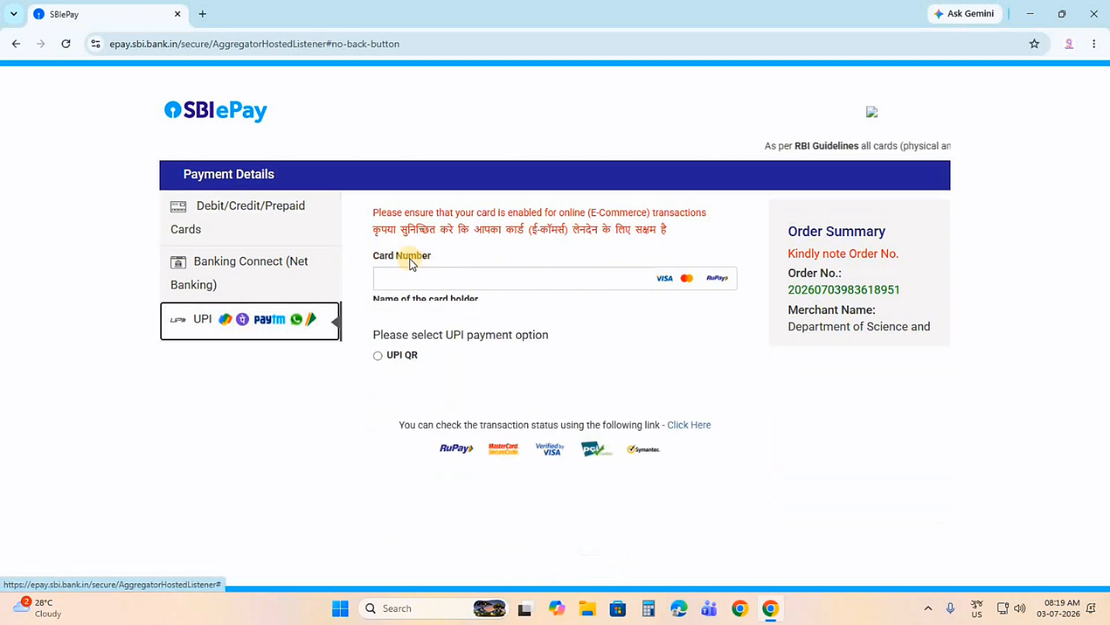
pyautogui.click(378, 244)
pyautogui.click(565, 310)
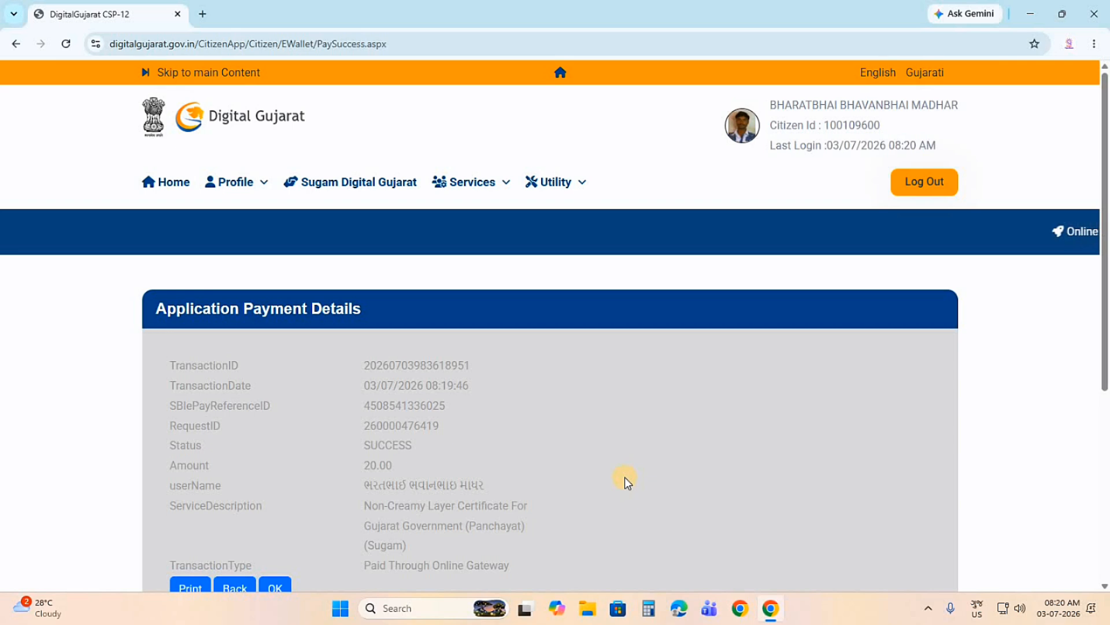
# - Print the application payment receipt to PDF, save it on the Desktop as "20 Rs" and close the receipt window
pyautogui.scroll(-5, 625, 477)
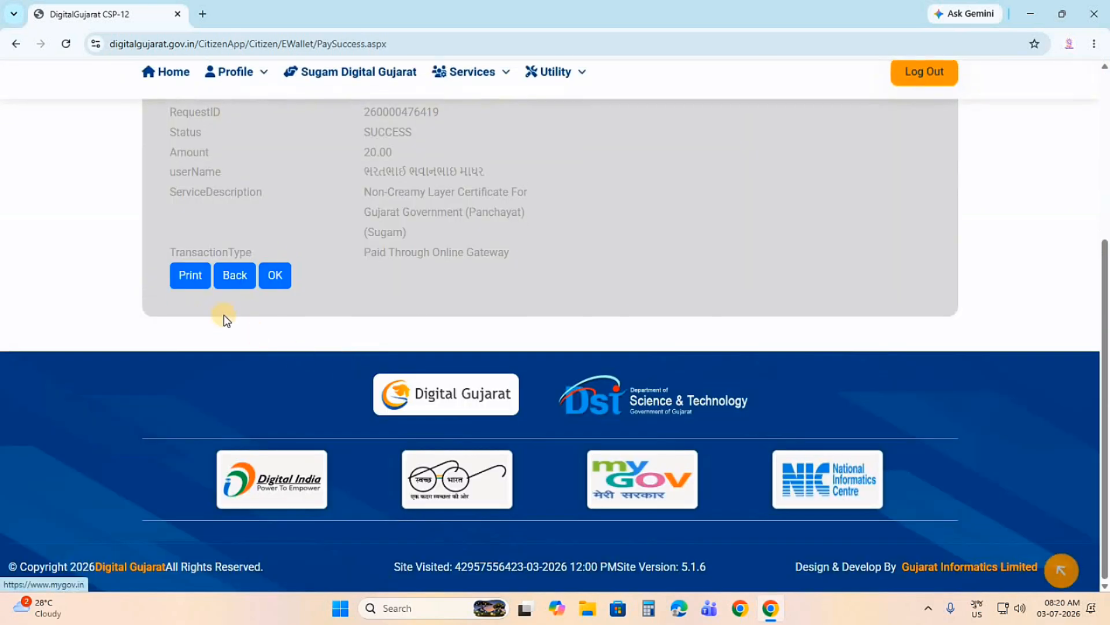
pyautogui.click(191, 276)
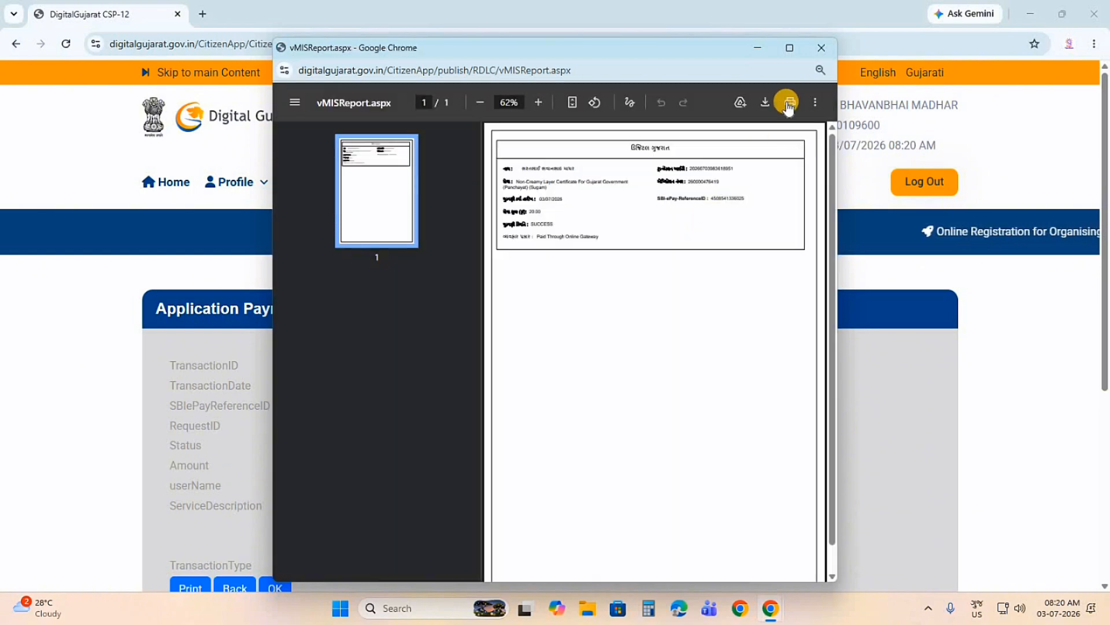
pyautogui.click(788, 104)
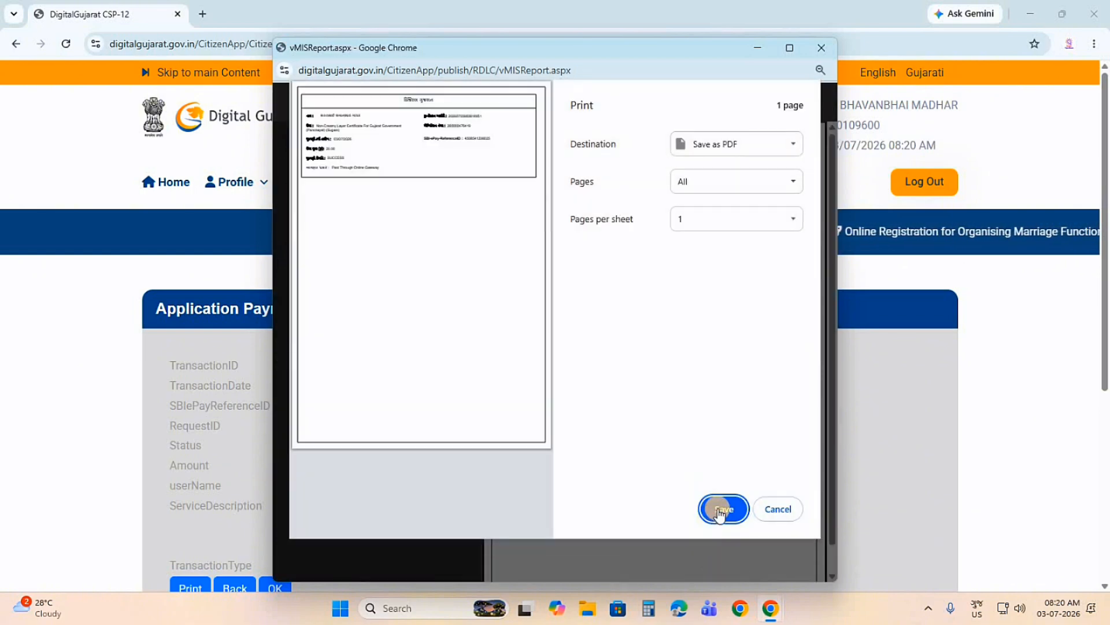
pyautogui.click(719, 513)
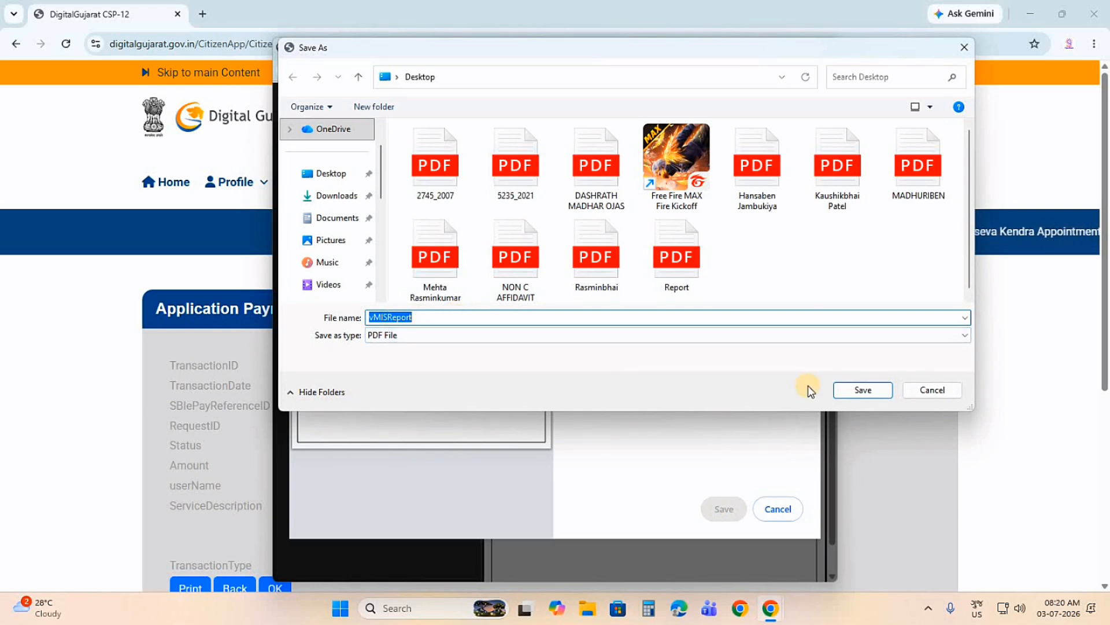
pyautogui.write('20 Rs')
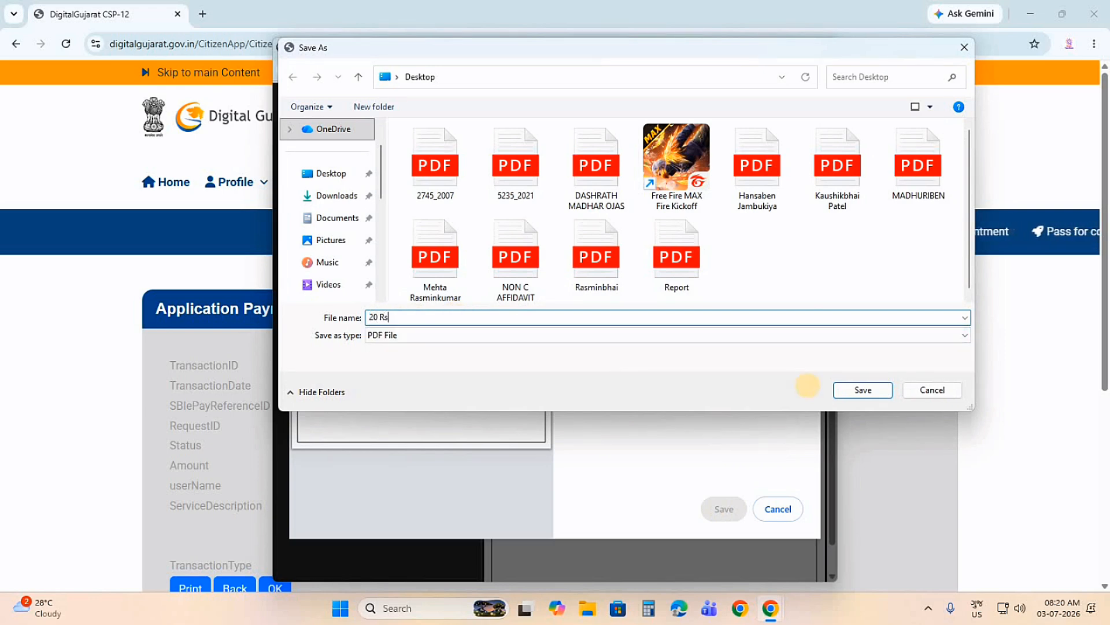
pyautogui.press('Return')
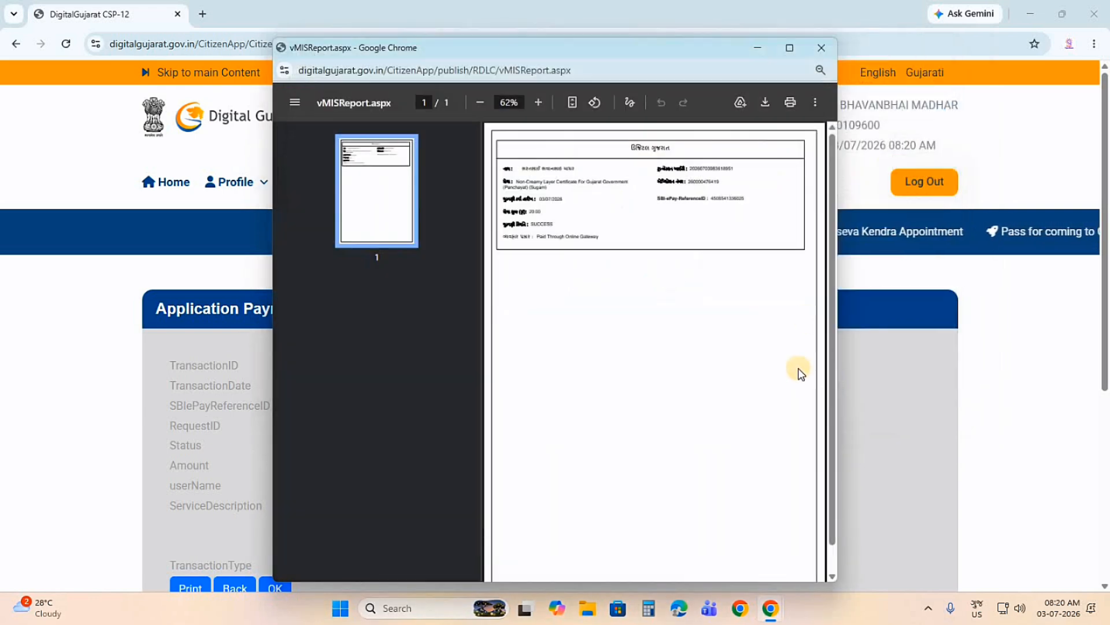
pyautogui.click(818, 48)
# - Go back to the service requests list and download and open the eSign form of the Non-Creamy Layer Certificate application
pyautogui.scroll(-5, 258, 404)
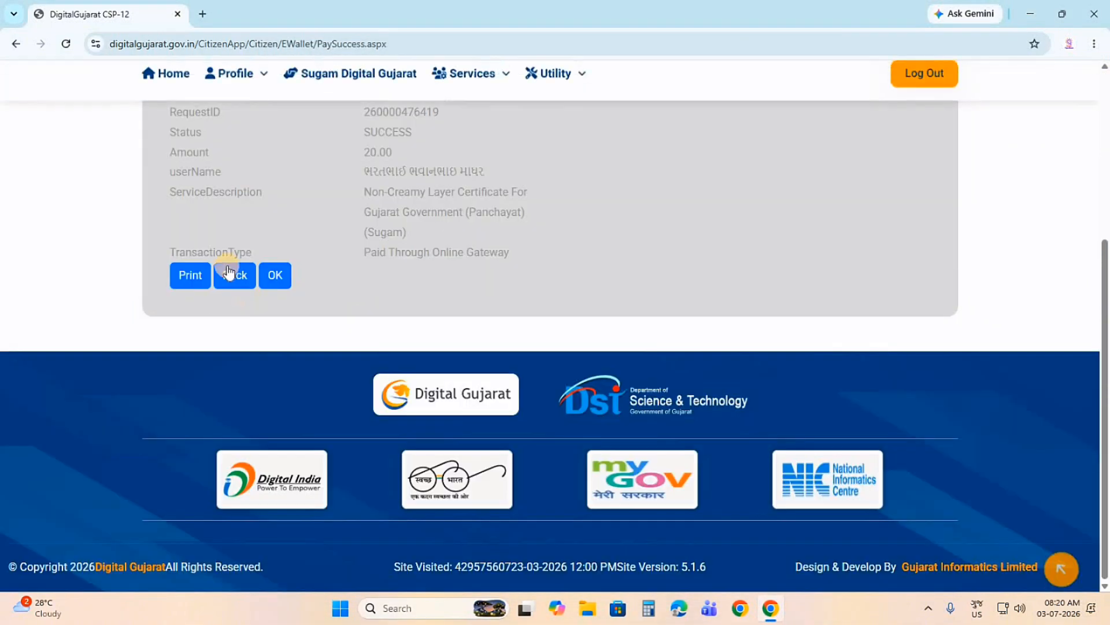
pyautogui.click(235, 278)
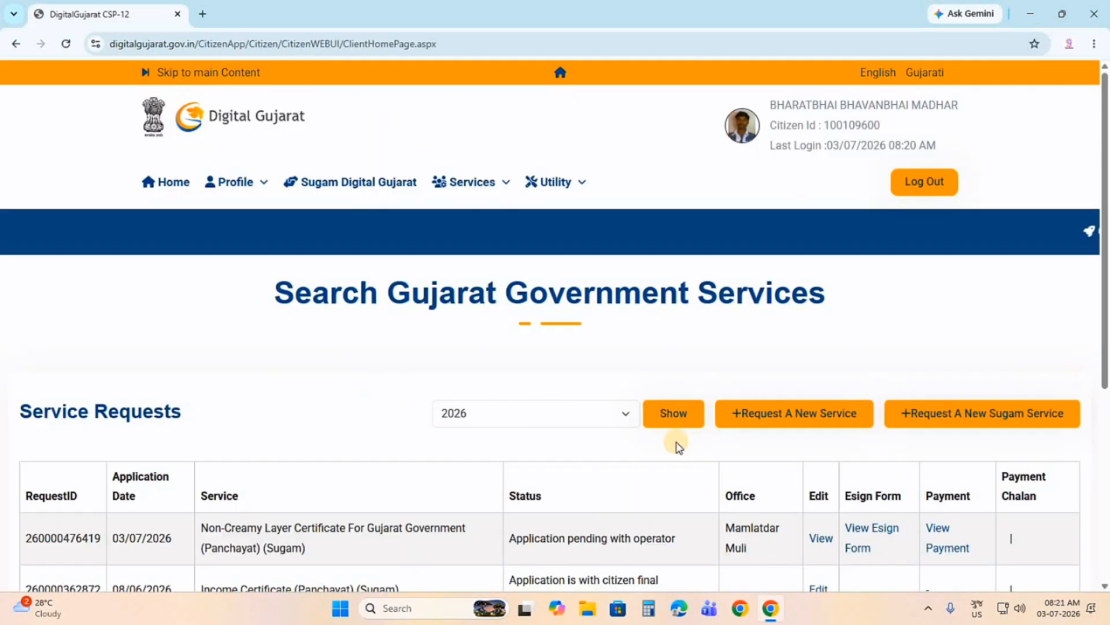
pyautogui.scroll(-5, 677, 440)
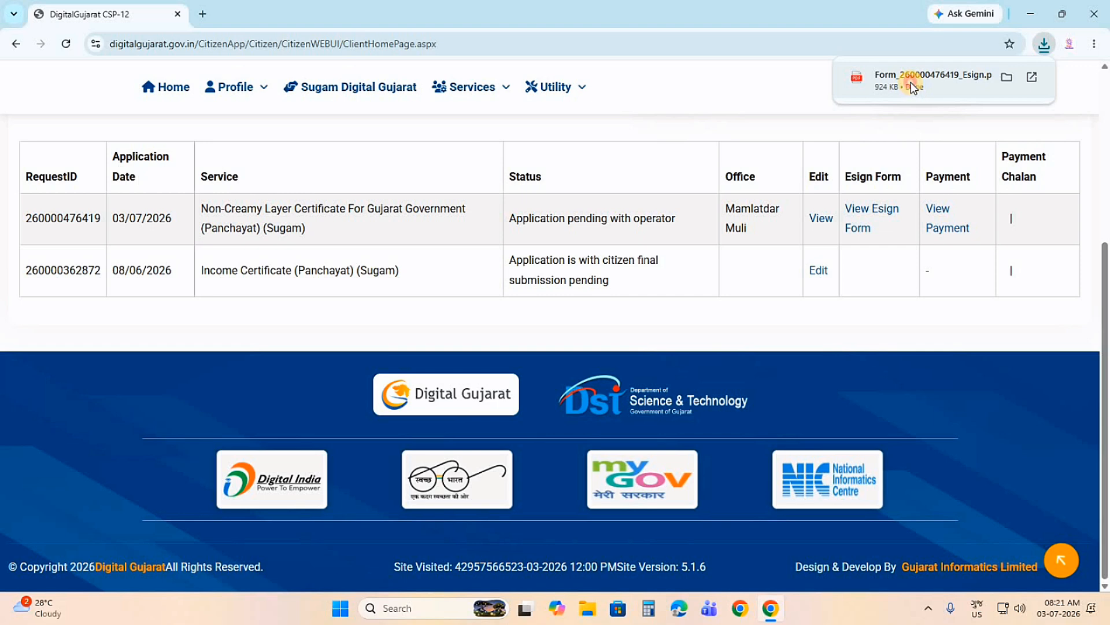
pyautogui.click(911, 83)
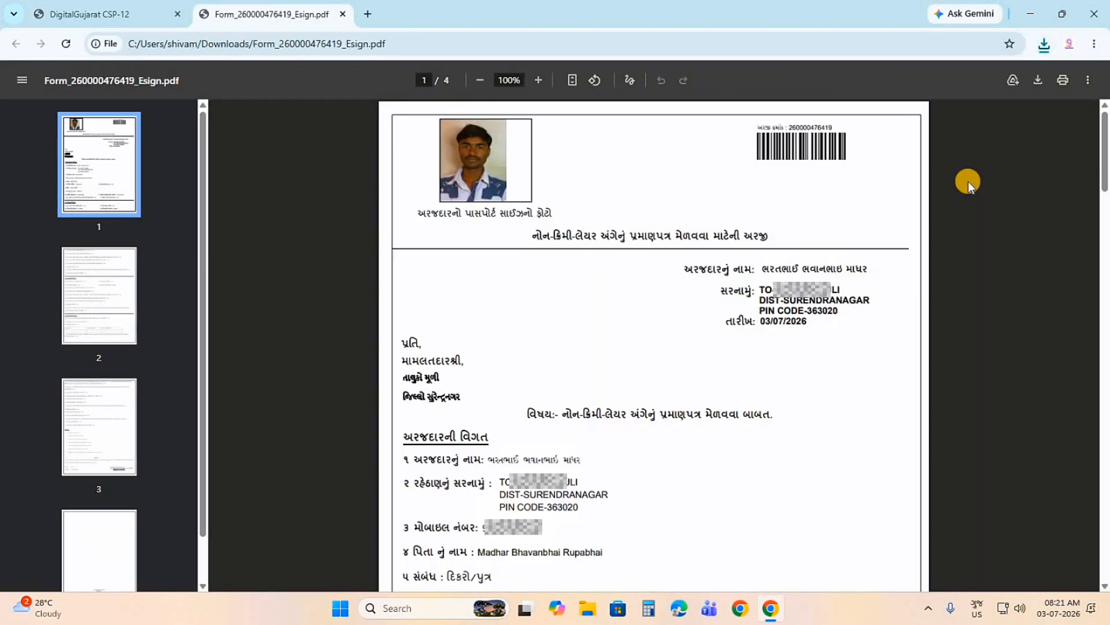
# - Print all pages of the eSigned form to PDF and save it on the Desktop under its suggested file name
pyautogui.click(1064, 80)
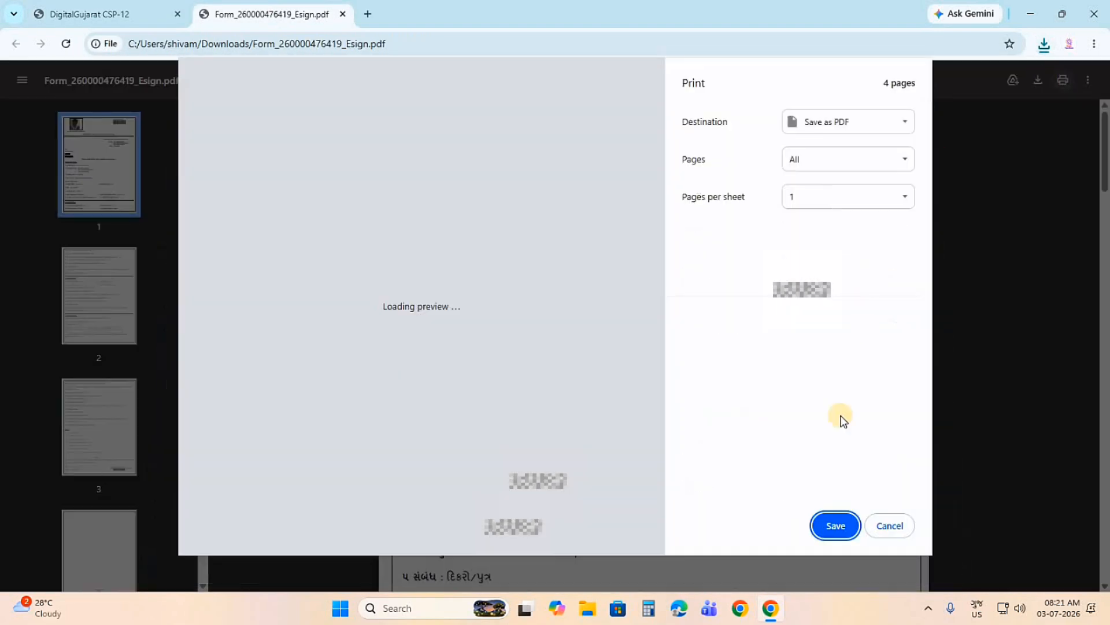
pyautogui.click(833, 527)
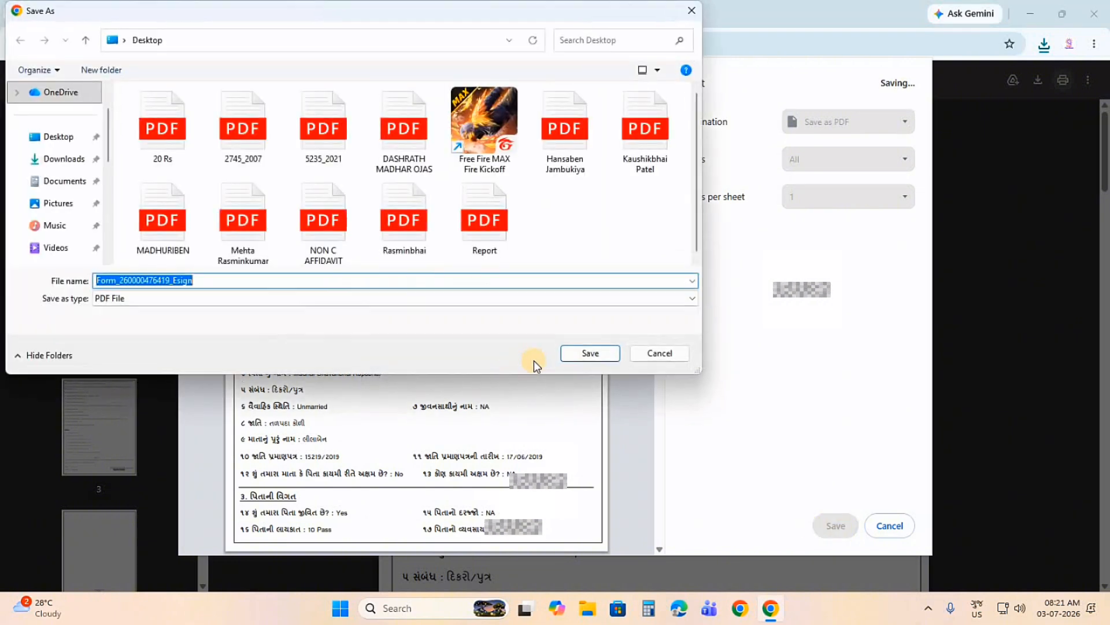
pyautogui.click(575, 354)
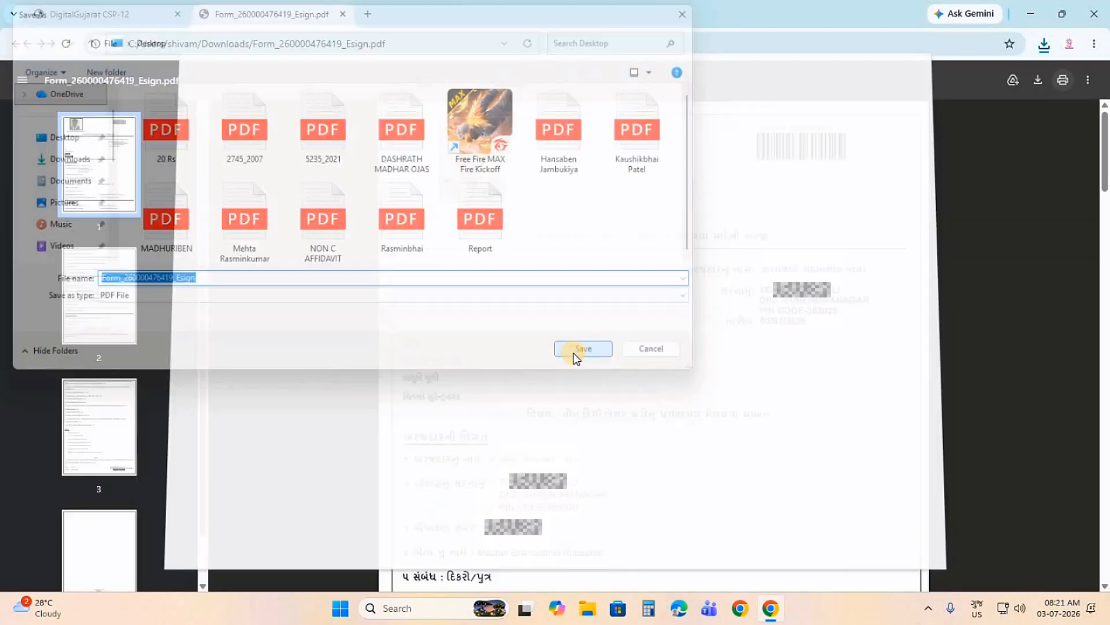